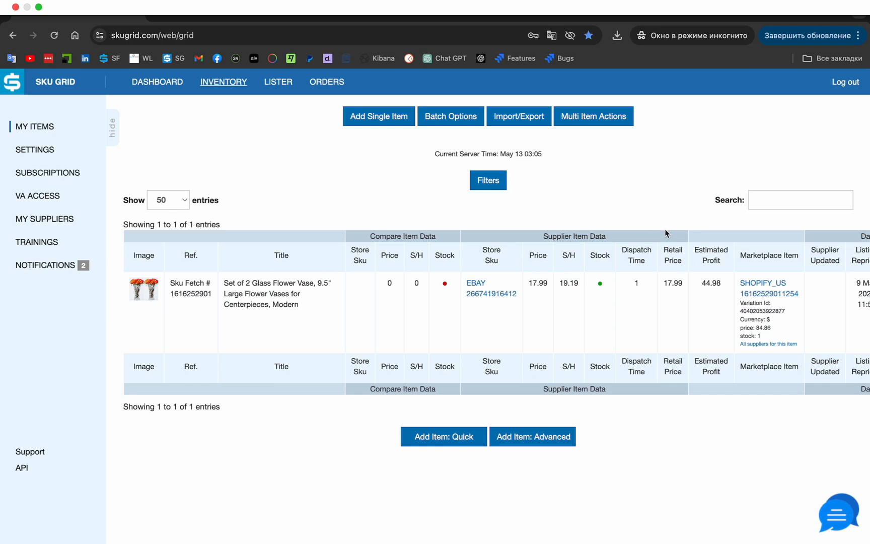
{"action": "left_click_drag", "start_coordinate": [541, 235], "coordinate": [611, 235]}
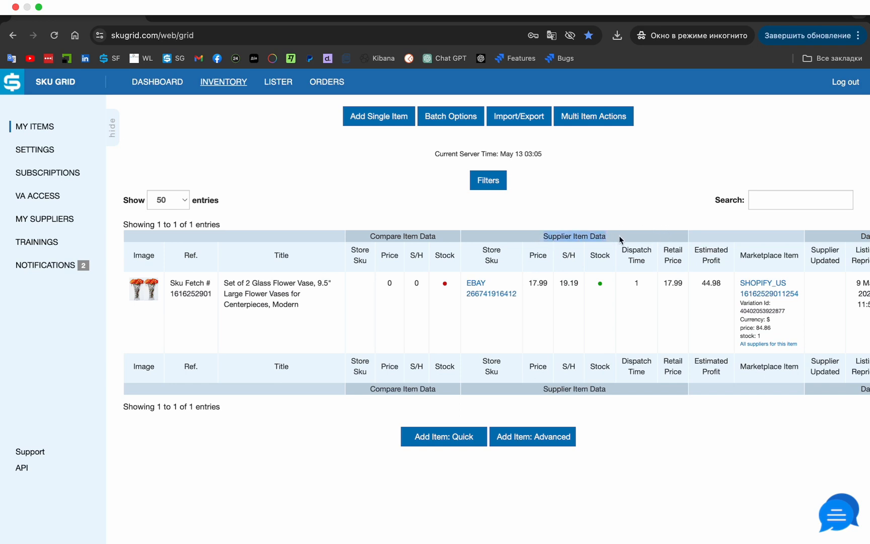
{"action": "left_click", "coordinate": [620, 239]}
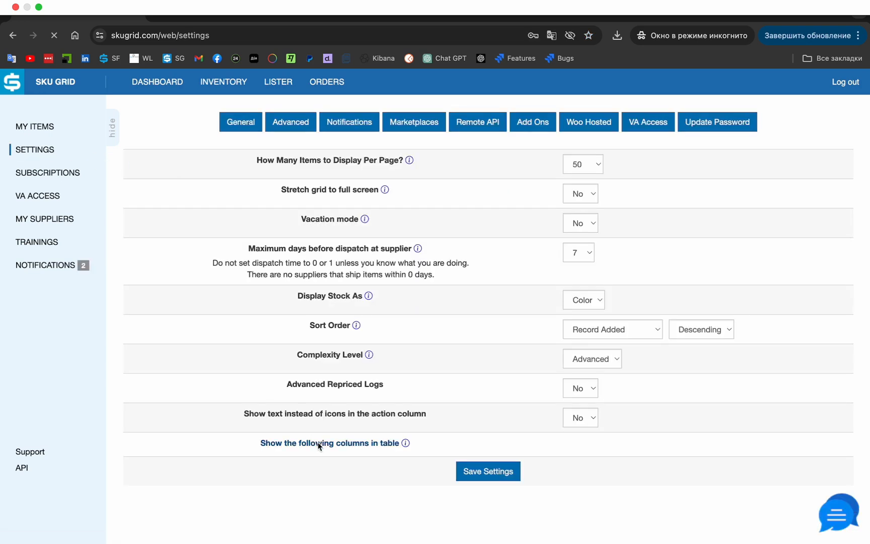
Enable the Supplier Quantity column for the items table, save the settings and return to My Items
{"action": "left_click", "coordinate": [318, 443]}
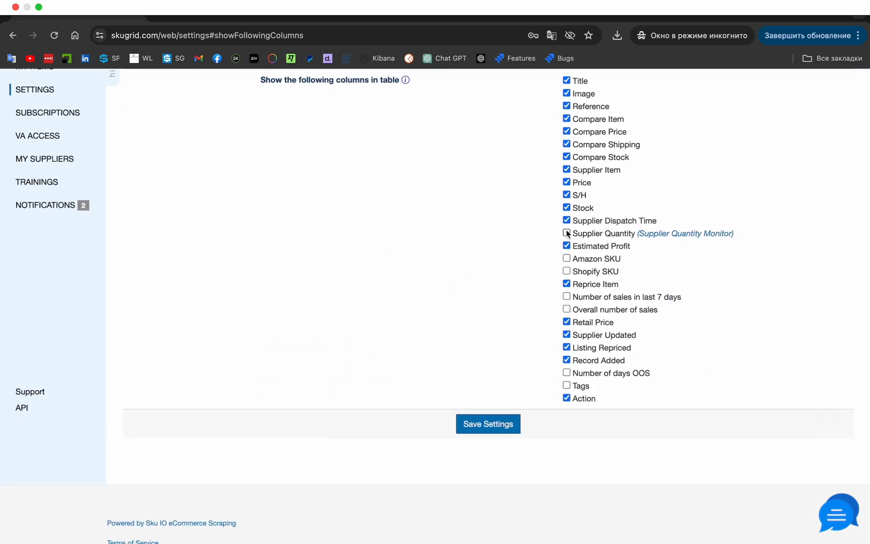
{"action": "left_click", "coordinate": [489, 425]}
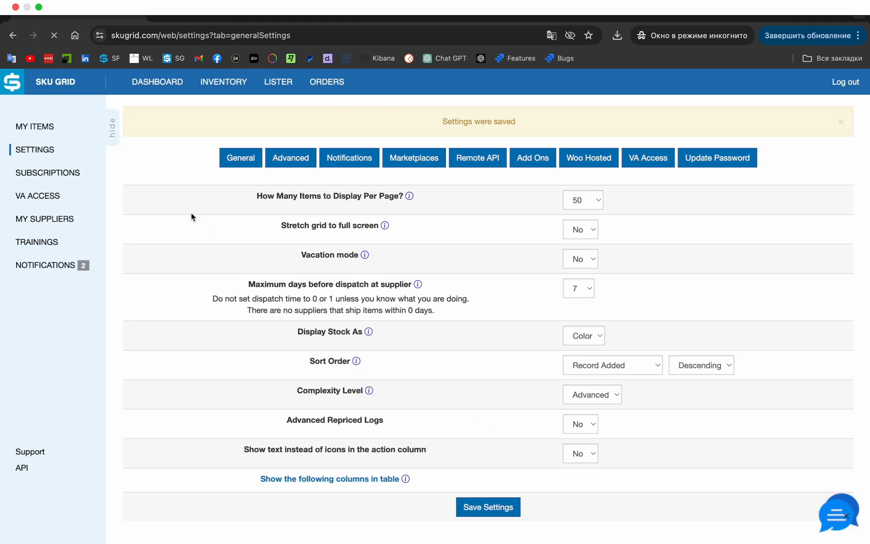
{"action": "left_click", "coordinate": [51, 130]}
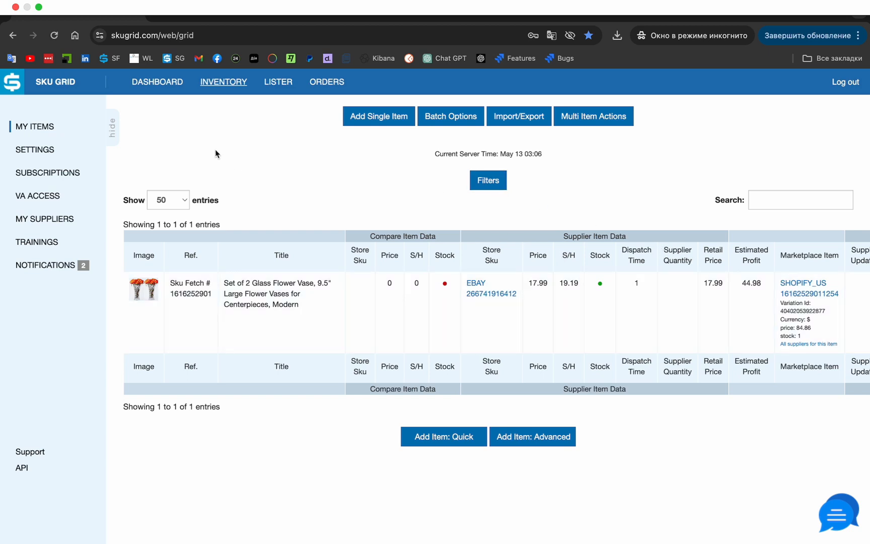
Open the Supplier Quantity Monitor add-on in the account settings
{"action": "left_click", "coordinate": [48, 153]}
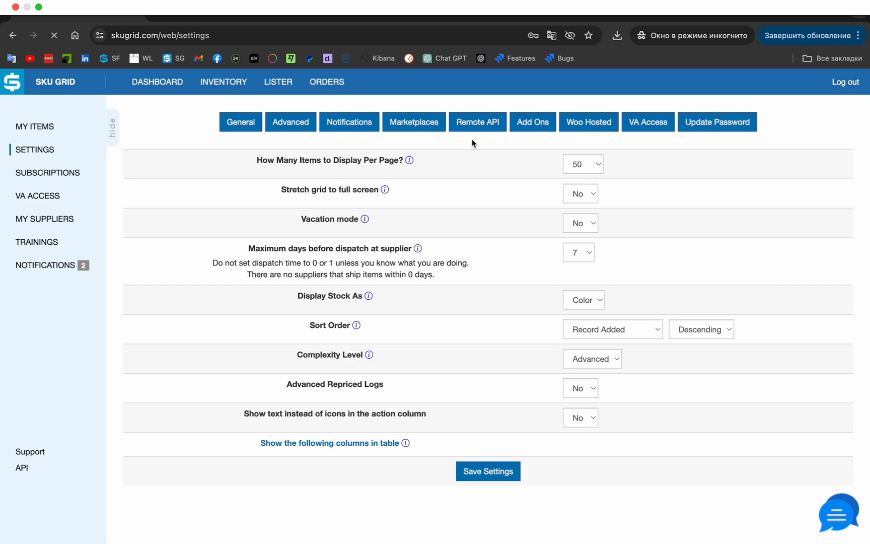
{"action": "left_click", "coordinate": [529, 121]}
{"action": "left_click", "coordinate": [690, 168]}
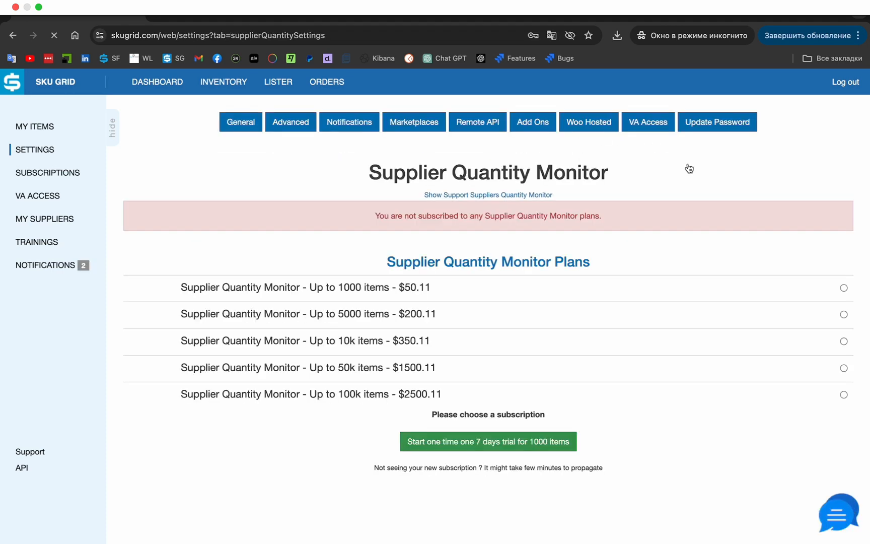
Show the list of suppliers supported by the Supplier Quantity Monitor, look through it and hide it again
{"action": "left_click", "coordinate": [487, 195]}
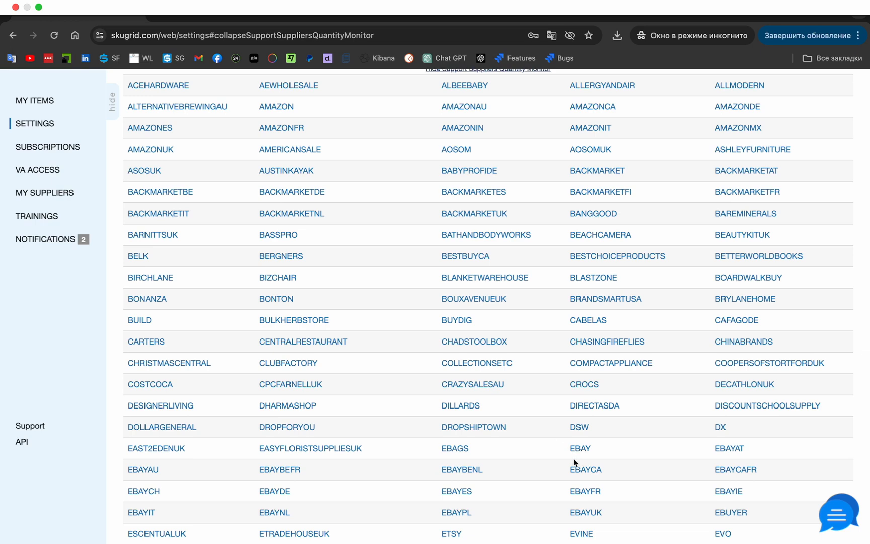
{"action": "scroll", "coordinate": [417, 423], "scroll_direction": "up", "scroll_amount": 3}
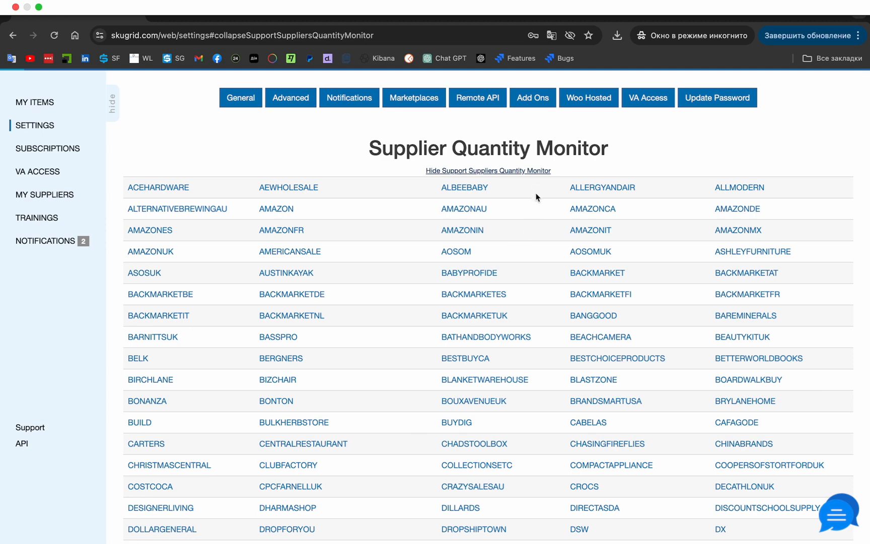
{"action": "left_click", "coordinate": [525, 170]}
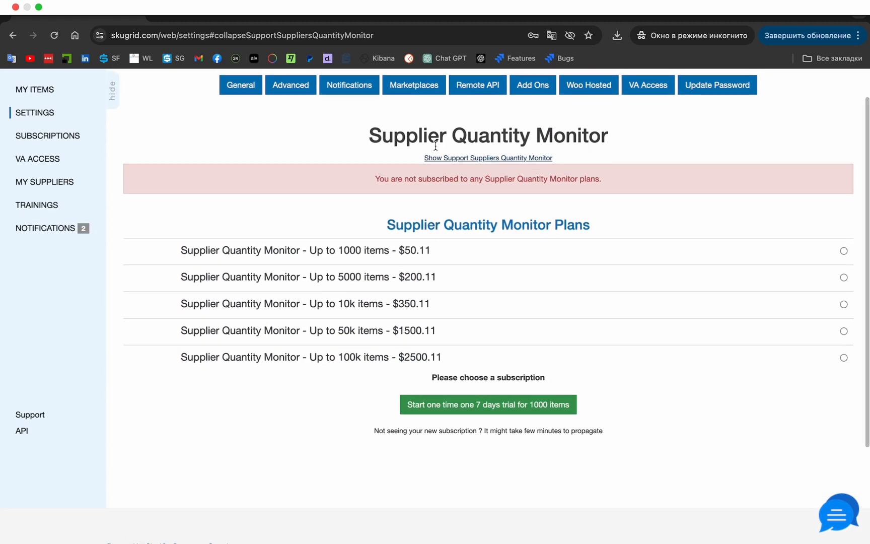
Start the one-time 7-day Supplier Quantity Monitor trial for 1000 items and save it with Monitor all items set to Yes
{"action": "left_click", "coordinate": [510, 409]}
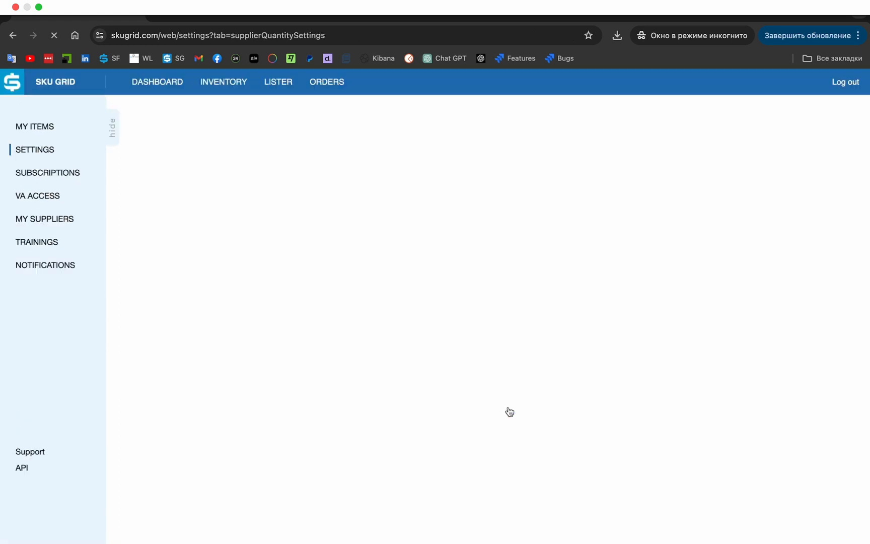
{"action": "left_click", "coordinate": [610, 254]}
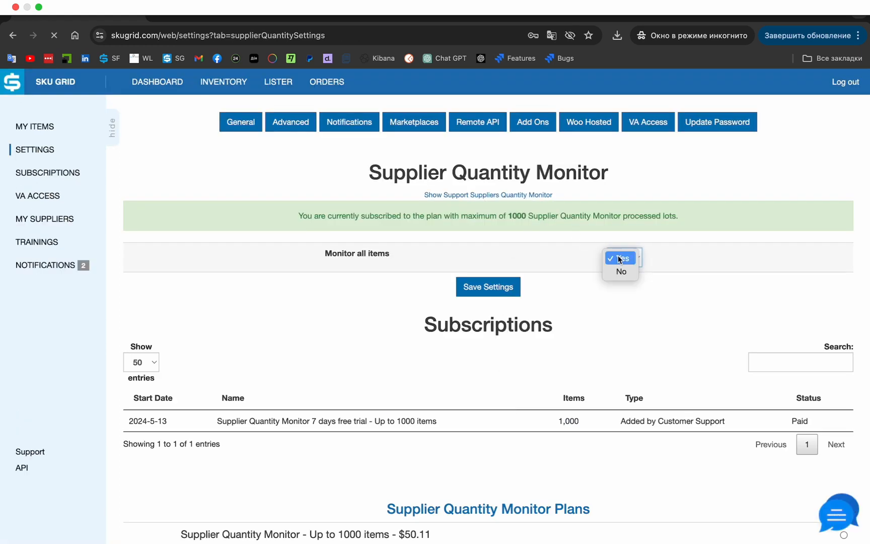
{"action": "left_click", "coordinate": [618, 256]}
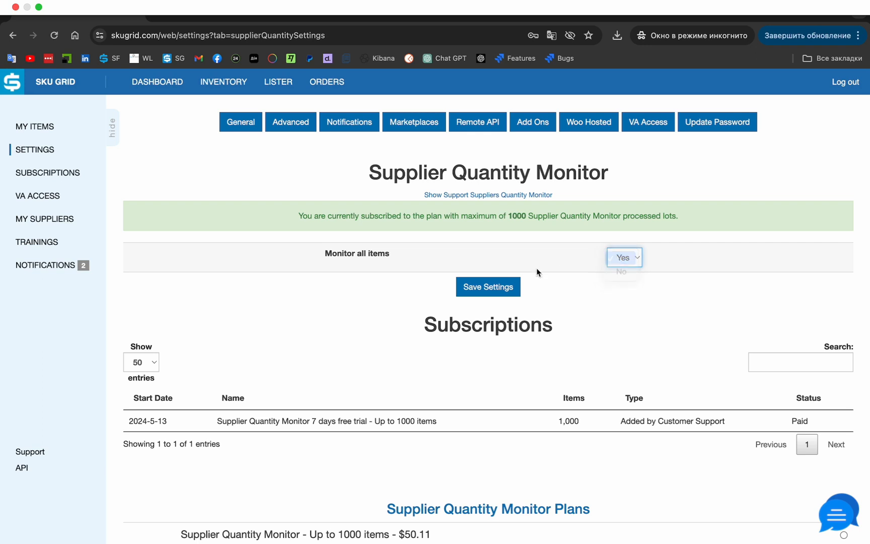
{"action": "left_click", "coordinate": [496, 288]}
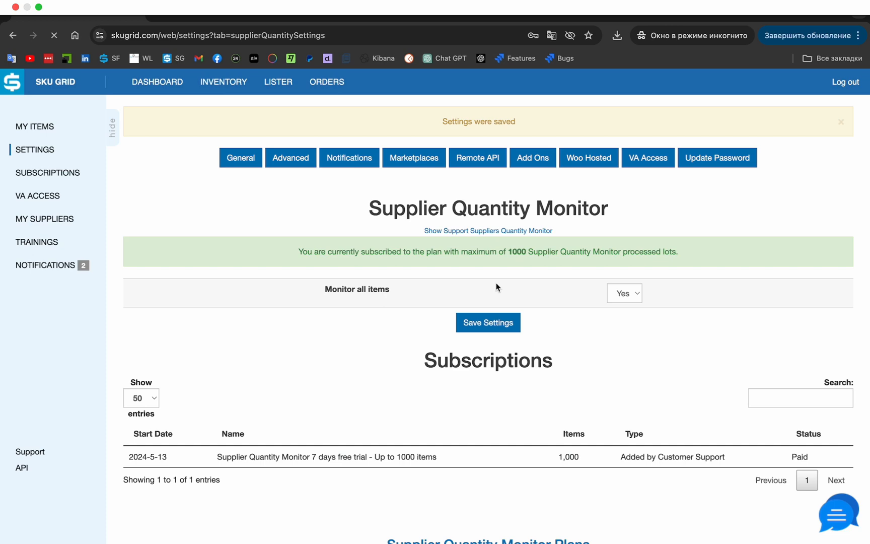
Go back to My Items and check the glass vase item's supplier quantity and marketplace stock
{"action": "left_click", "coordinate": [35, 127]}
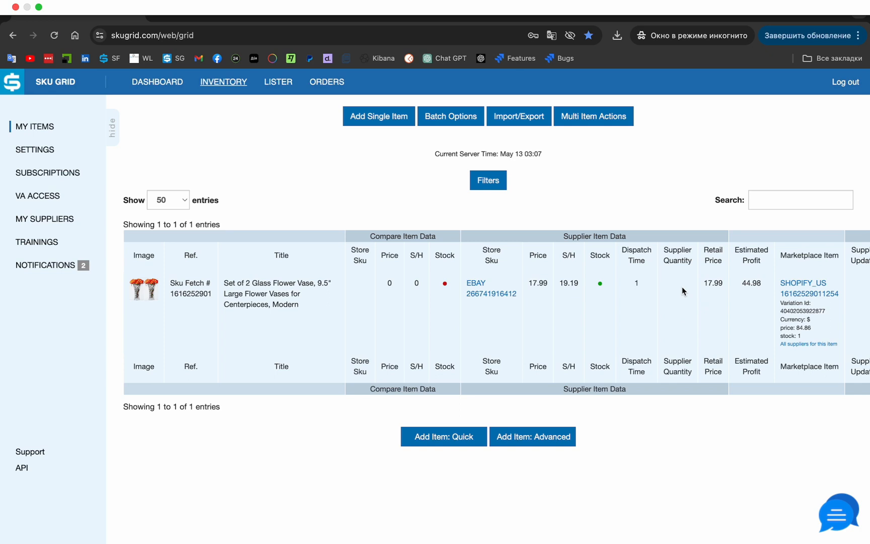
{"action": "scroll", "coordinate": [682, 290], "scroll_direction": "right", "scroll_amount": 5}
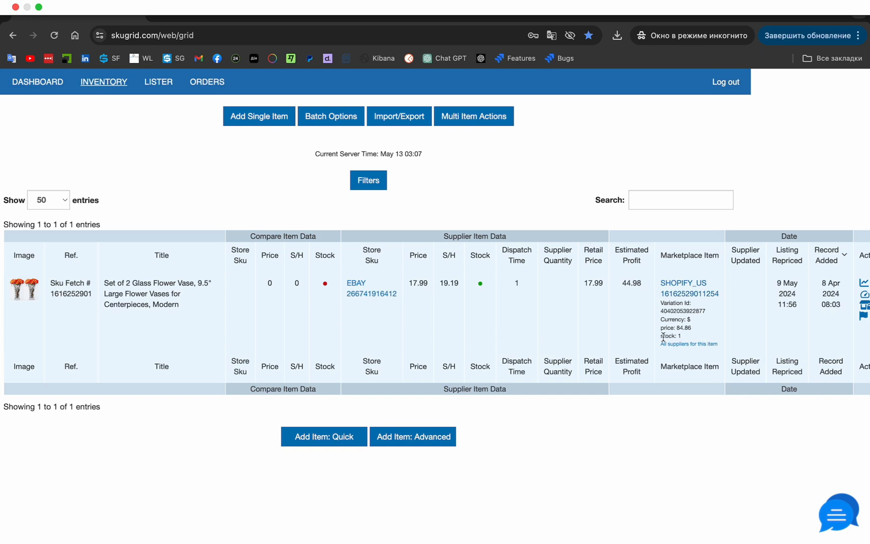
{"action": "left_click", "coordinate": [690, 337]}
{"action": "scroll", "coordinate": [474, 259], "scroll_direction": "left", "scroll_amount": 5}
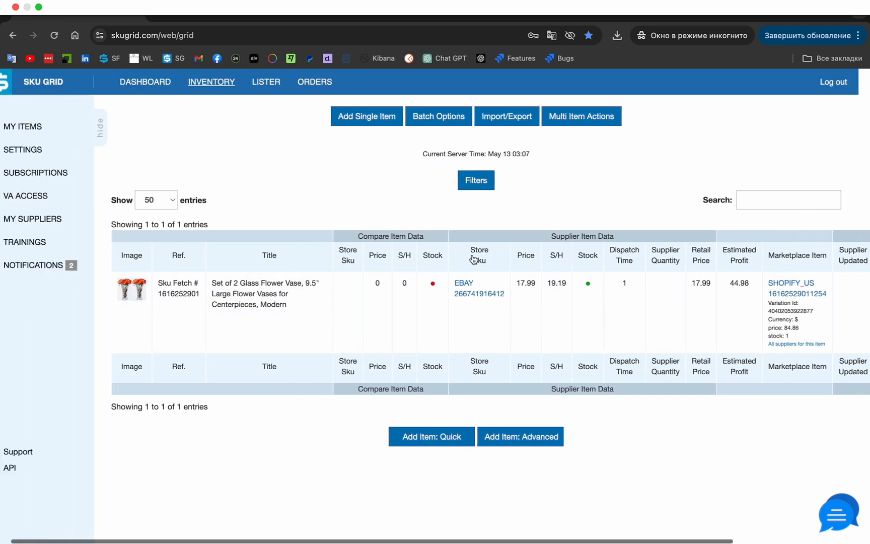
Open the Shopify USA (US) marketplace settings and expand the extra marketplace settings
{"action": "left_click", "coordinate": [32, 151]}
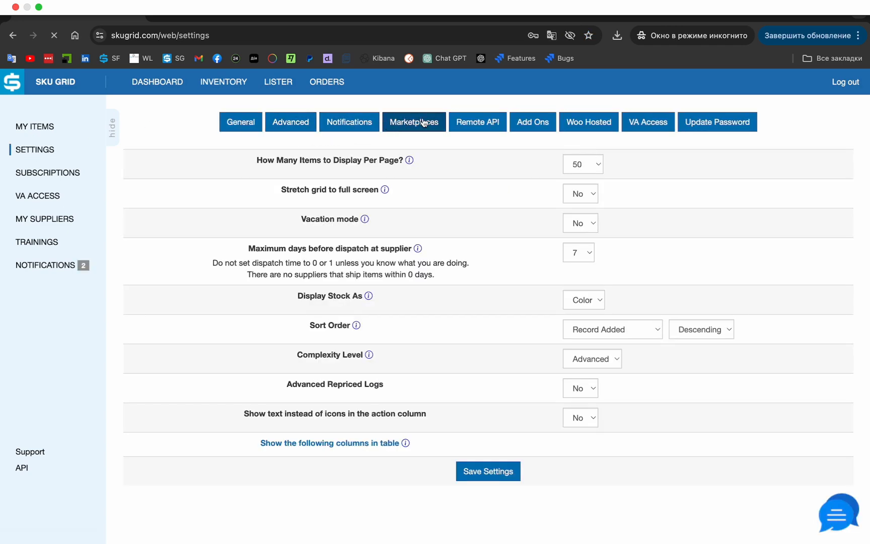
{"action": "left_click", "coordinate": [423, 123]}
{"action": "left_click", "coordinate": [573, 166]}
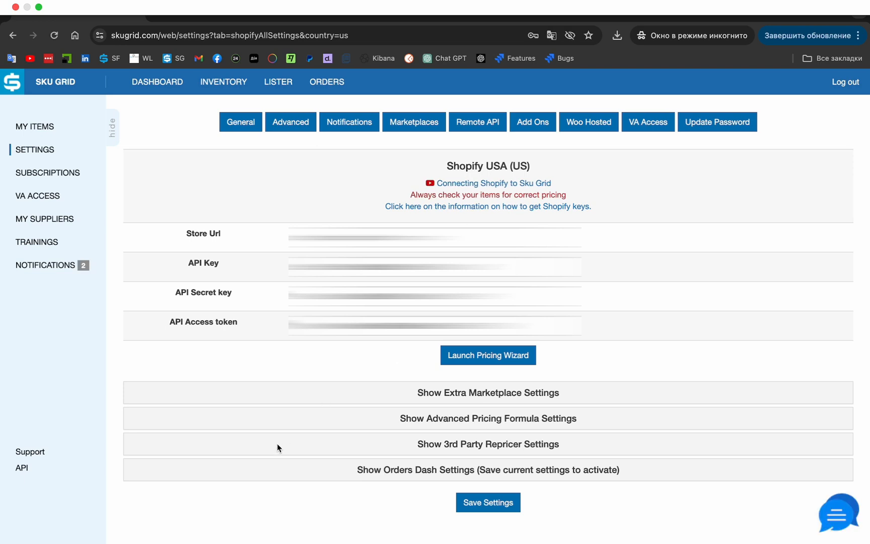
{"action": "scroll", "coordinate": [277, 444], "scroll_direction": "down", "scroll_amount": 1}
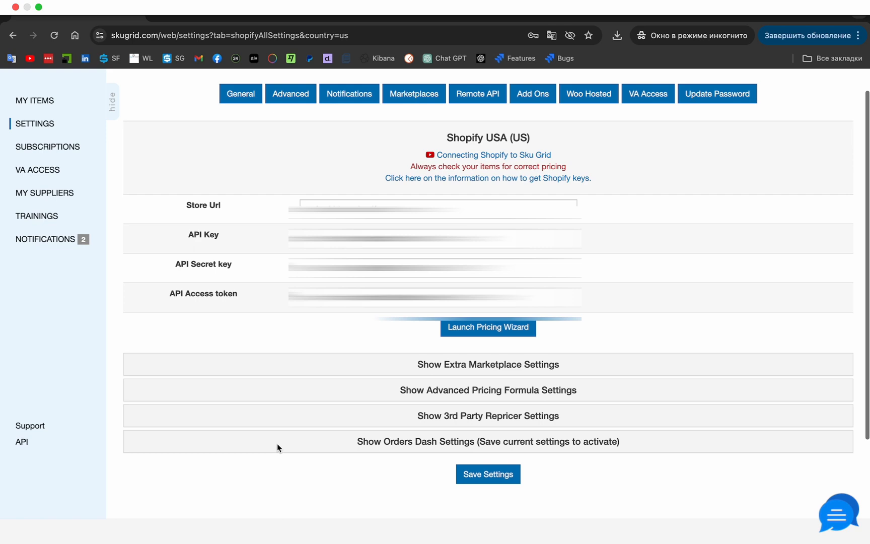
{"action": "left_click", "coordinate": [484, 361]}
Examine the choices for putting an item OOS when the supplier's quantity is below N, leaving the setting unchanged
{"action": "scroll", "coordinate": [485, 362], "scroll_direction": "down", "scroll_amount": 2}
{"action": "scroll", "coordinate": [485, 363], "scroll_direction": "down", "scroll_amount": 5}
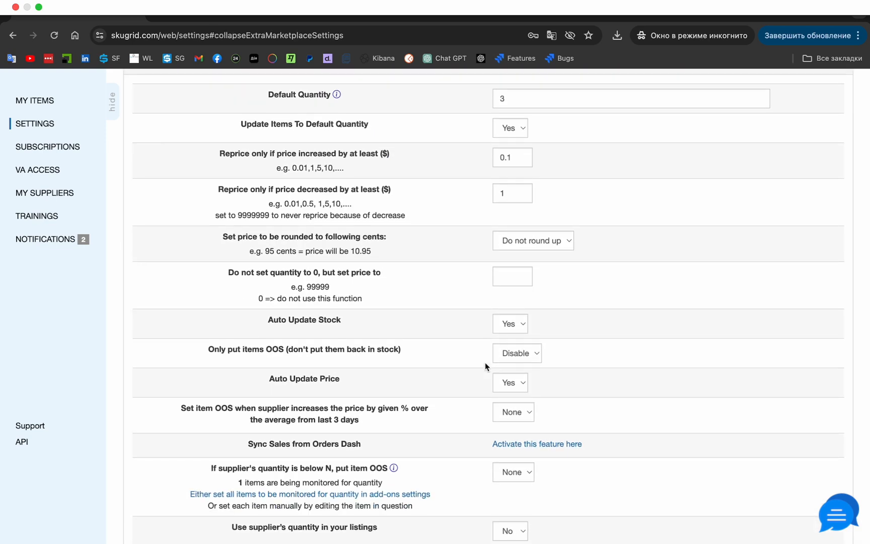
{"action": "scroll", "coordinate": [485, 363], "scroll_direction": "down", "scroll_amount": 1}
{"action": "left_click", "coordinate": [524, 370]}
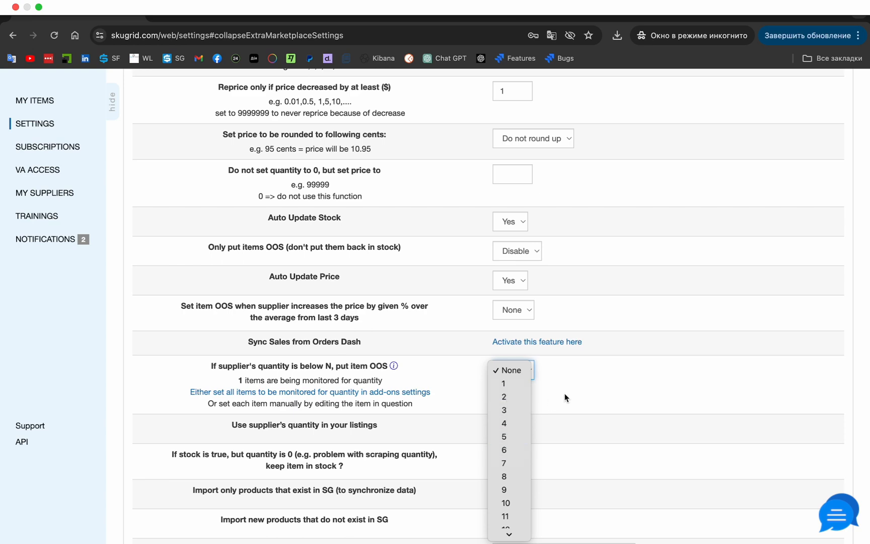
{"action": "left_click", "coordinate": [585, 389]}
{"action": "scroll", "coordinate": [298, 341], "scroll_direction": "left", "scroll_amount": 5}
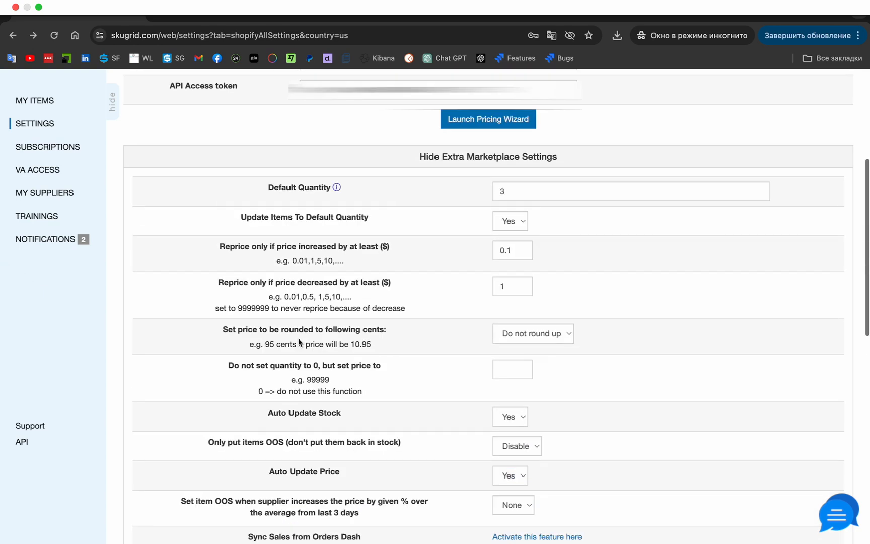
Open My Items in a separate tab and check the available quantity on the vase's eBay supplier listing
{"action": "triple_click", "coordinate": [40, 103]}
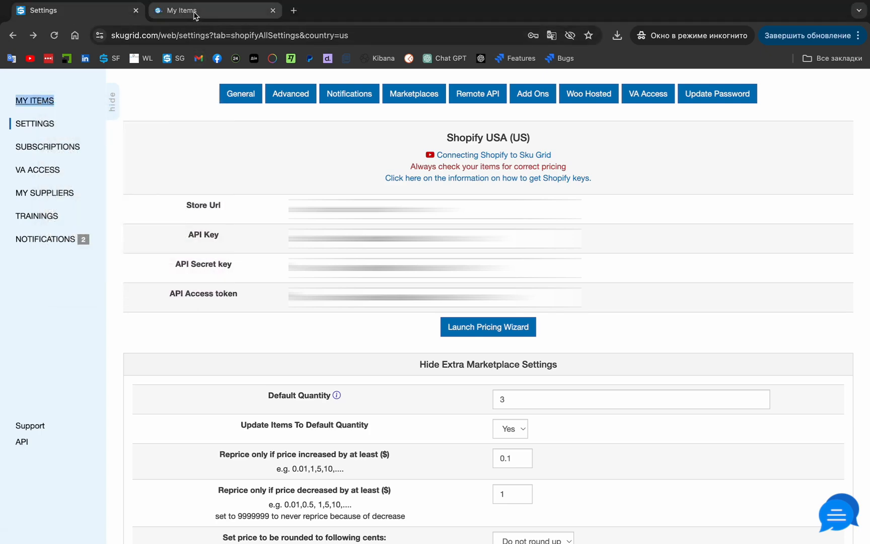
{"action": "left_click", "coordinate": [196, 11]}
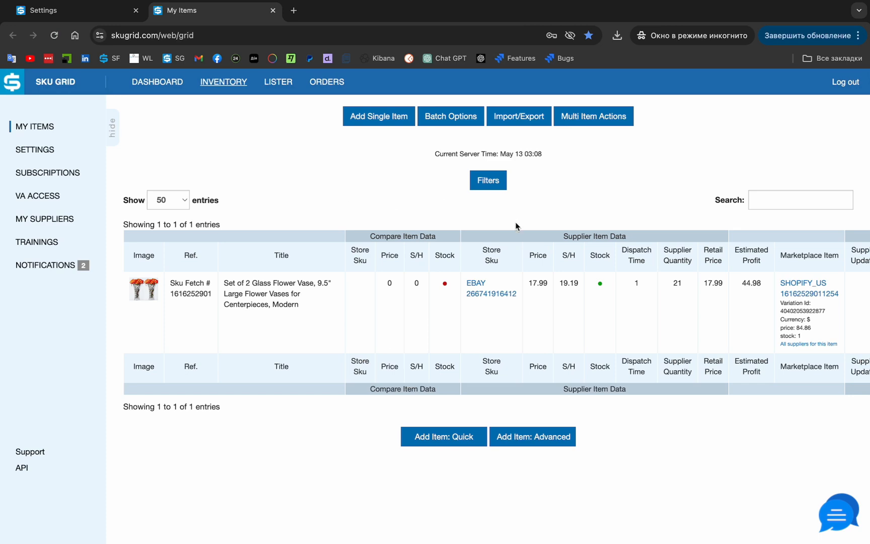
{"action": "left_click", "coordinate": [476, 284]}
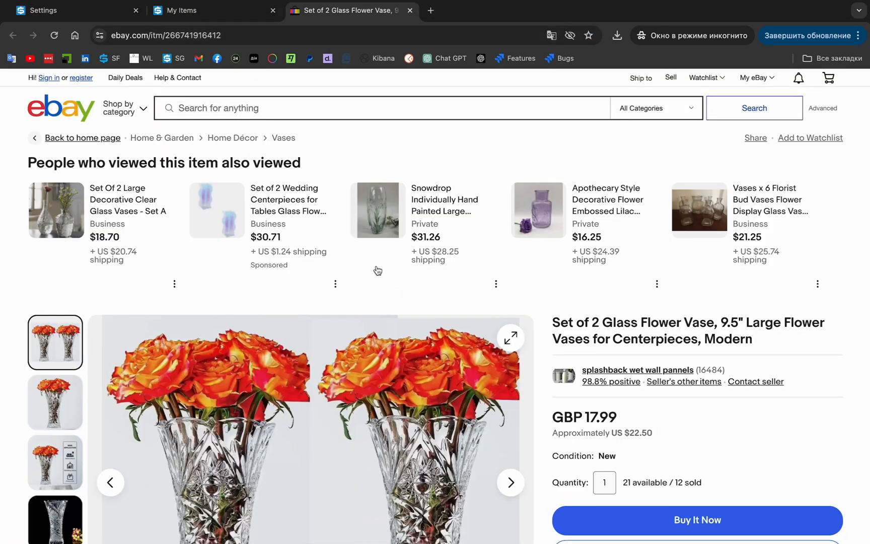
{"action": "scroll", "coordinate": [551, 365], "scroll_direction": "down", "scroll_amount": 2}
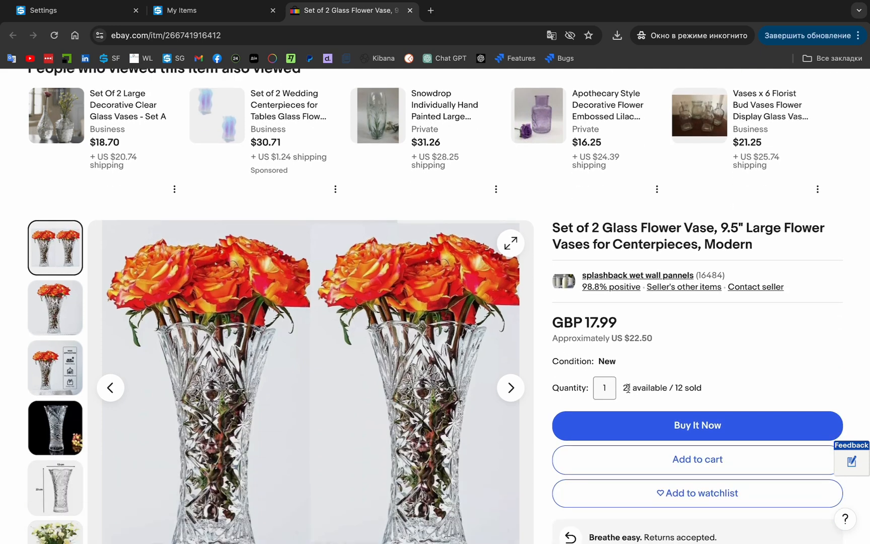
{"action": "left_click_drag", "start_coordinate": [625, 387], "coordinate": [667, 388]}
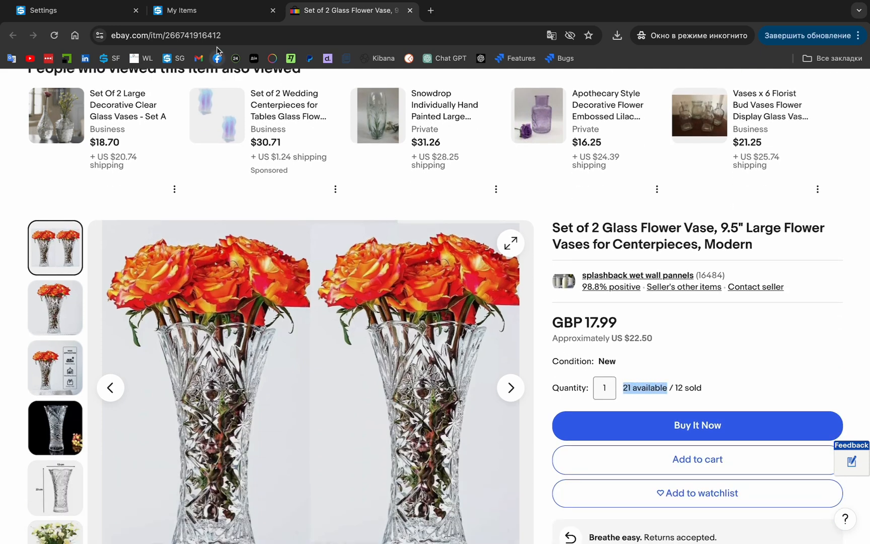
Return to the Shopify marketplace settings and set "If supplier's quantity is below N, put item OOS" to 20
{"action": "left_click", "coordinate": [112, 18]}
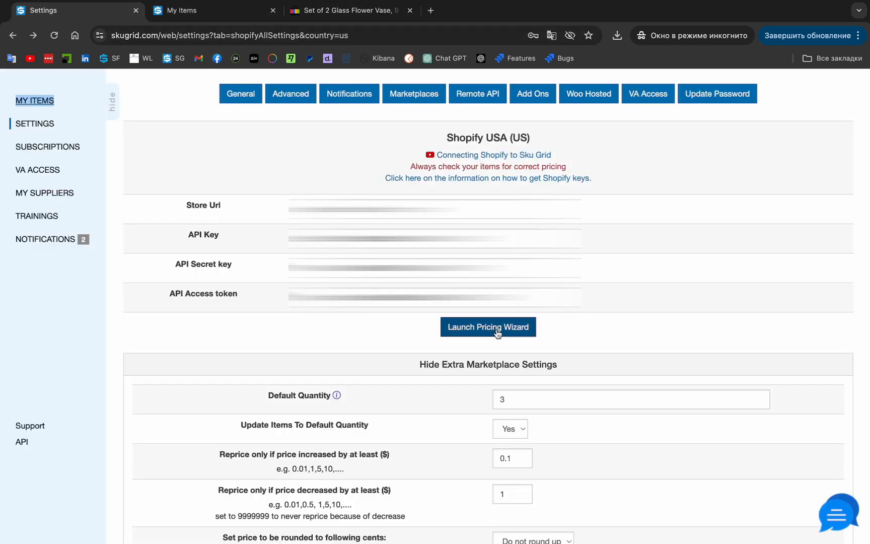
{"action": "scroll", "coordinate": [471, 443], "scroll_direction": "down", "scroll_amount": 1}
{"action": "scroll", "coordinate": [470, 448], "scroll_direction": "down", "scroll_amount": 6}
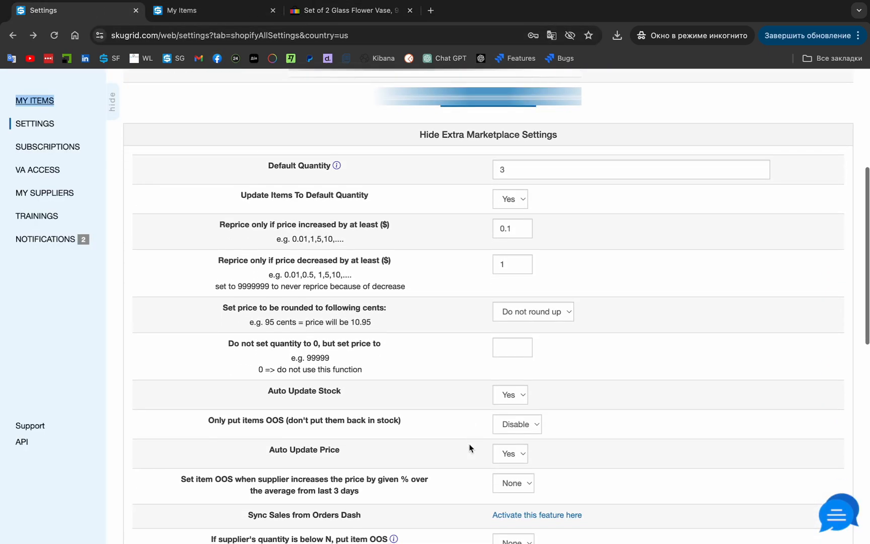
{"action": "scroll", "coordinate": [470, 448], "scroll_direction": "down", "scroll_amount": 2}
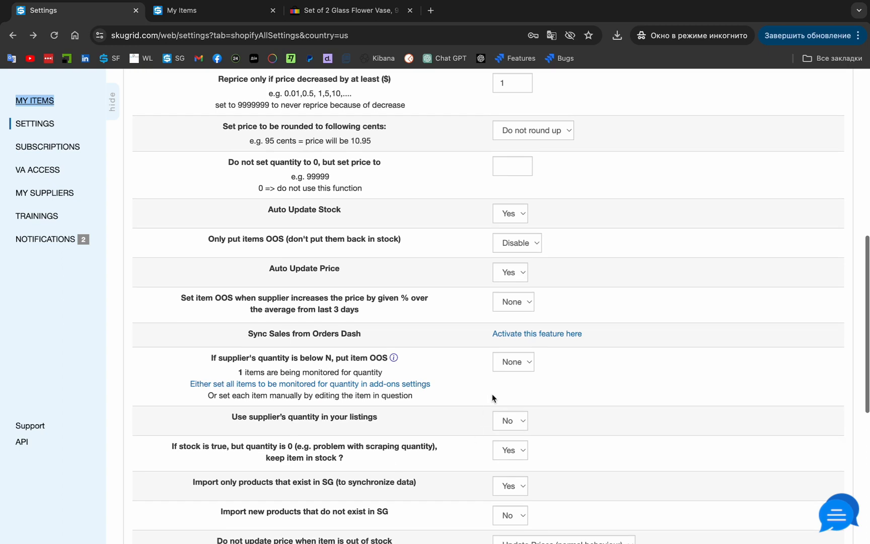
{"action": "left_click", "coordinate": [511, 362]}
{"action": "scroll", "coordinate": [510, 472], "scroll_direction": "down", "scroll_amount": 3}
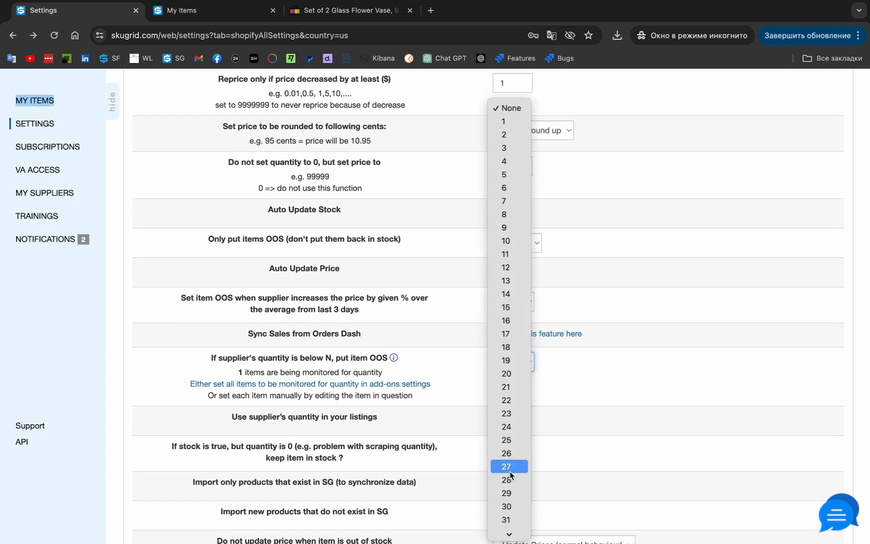
{"action": "left_click", "coordinate": [518, 376]}
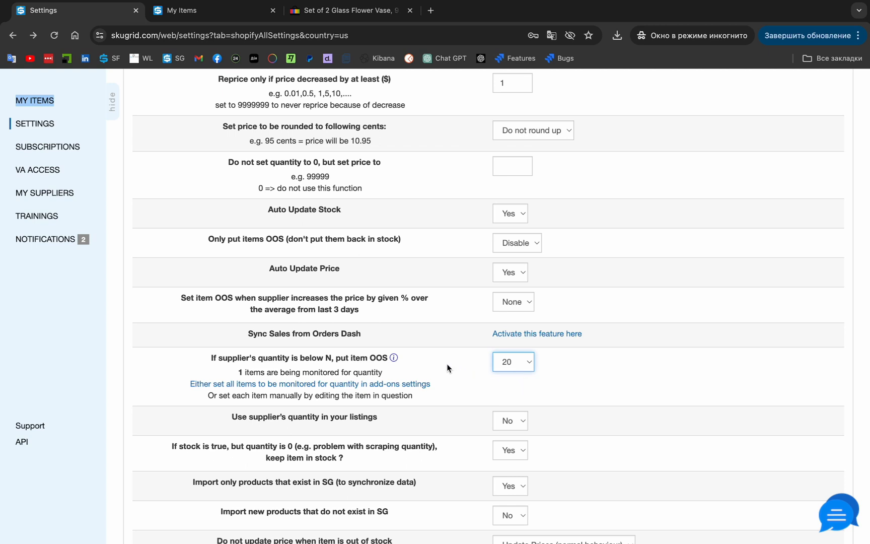
Examine the choices for "Use supplier's quantity in your listings" in the extra marketplace settings, leaving the option unchanged
{"action": "scroll", "coordinate": [446, 366], "scroll_direction": "down", "scroll_amount": 3}
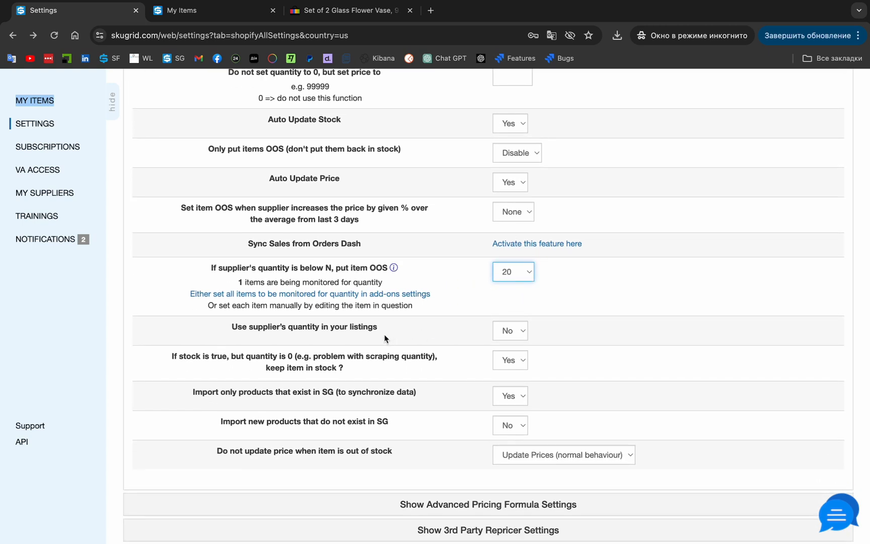
{"action": "left_click", "coordinate": [512, 332]}
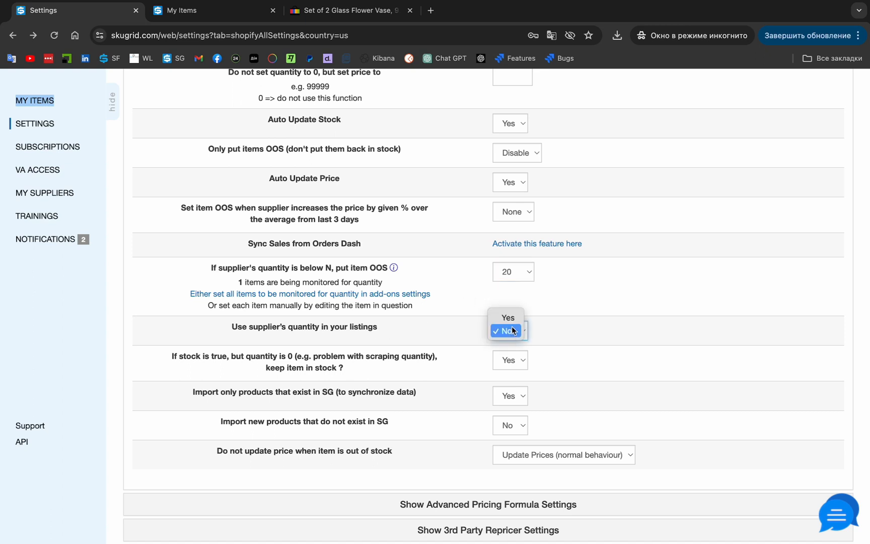
{"action": "left_click", "coordinate": [565, 334]}
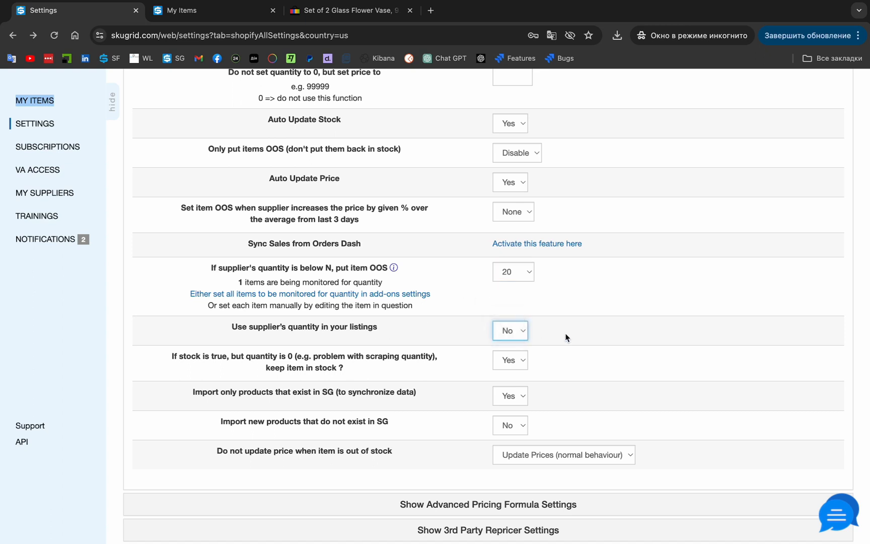
Set "If supplier's quantity is below N, put item OOS" to 22 and save the Shopify settings
{"action": "scroll", "coordinate": [565, 334], "scroll_direction": "down", "scroll_amount": 3}
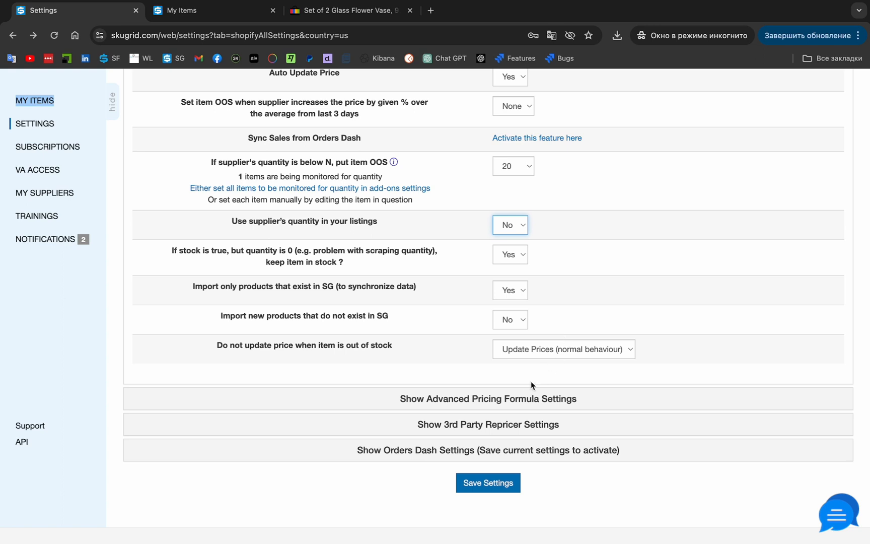
{"action": "left_click", "coordinate": [524, 167]}
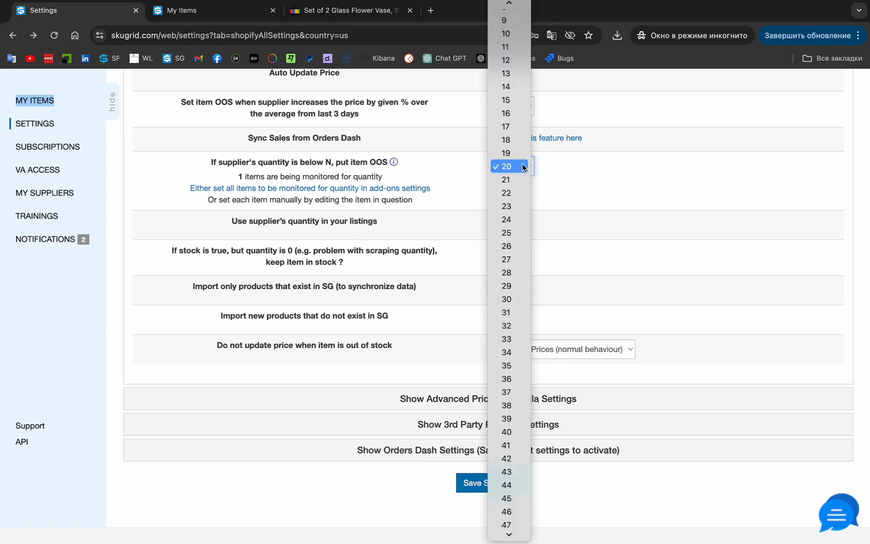
{"action": "left_click", "coordinate": [518, 194]}
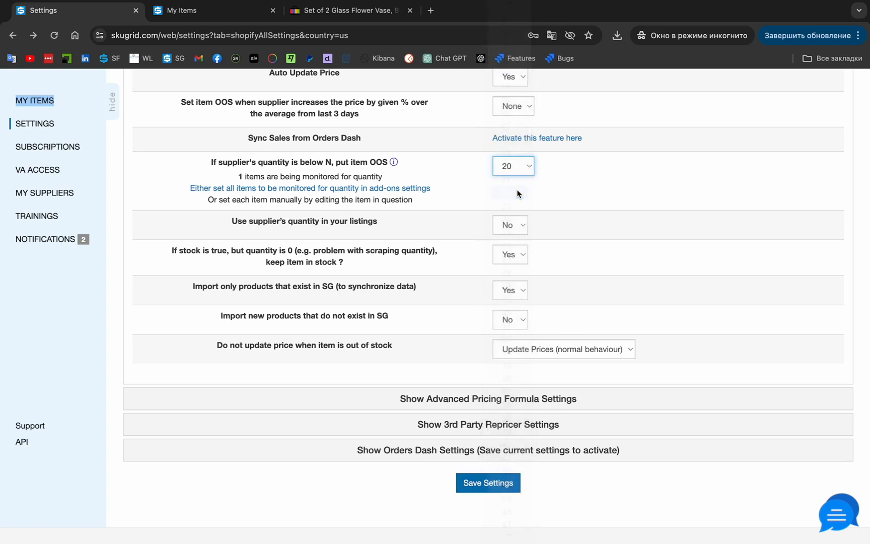
{"action": "left_click", "coordinate": [494, 484]}
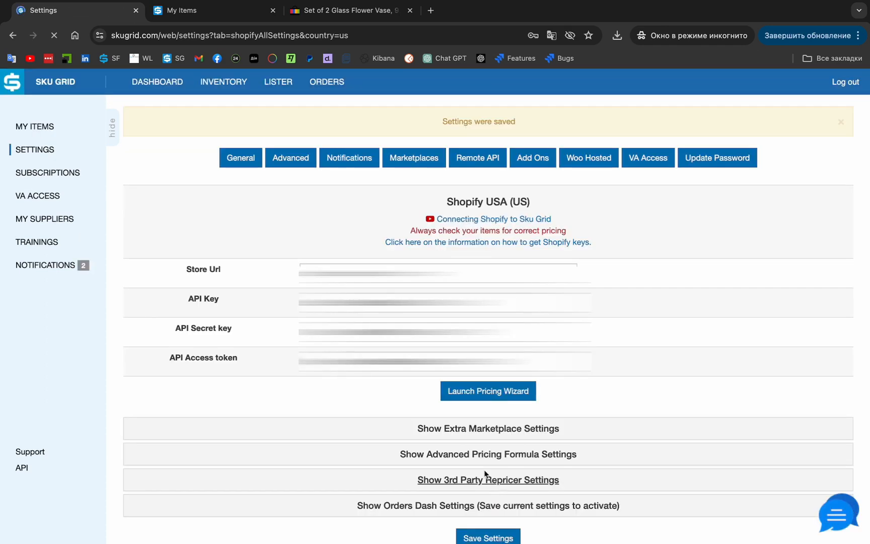
Open My Items, close the duplicate My Items tab, and check the vase's supplier quantity and Shopify stock
{"action": "left_click", "coordinate": [49, 131]}
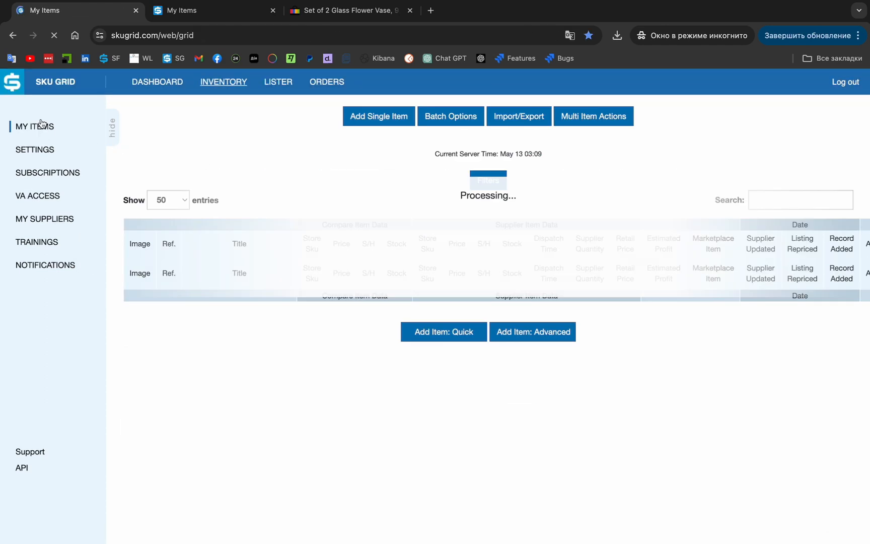
{"action": "key", "text": "ctrl+w"}
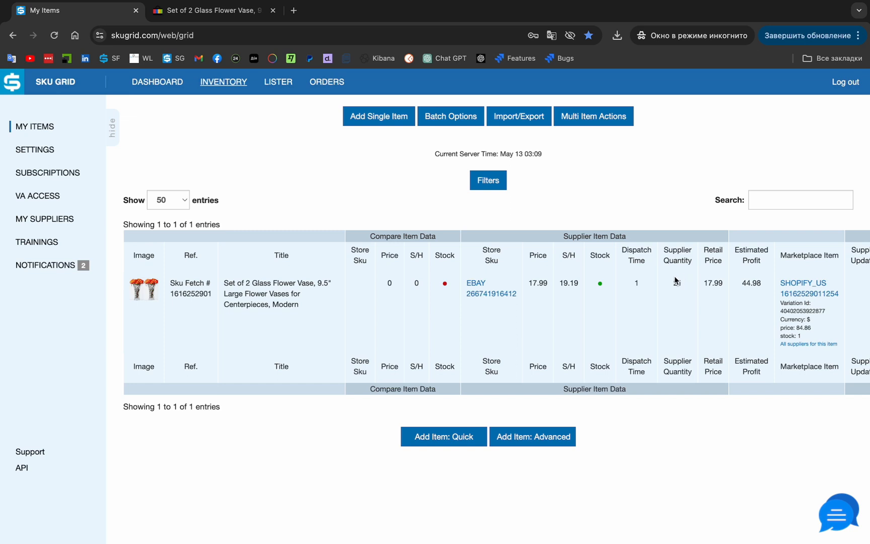
{"action": "scroll", "coordinate": [675, 280], "scroll_direction": "right", "scroll_amount": 5}
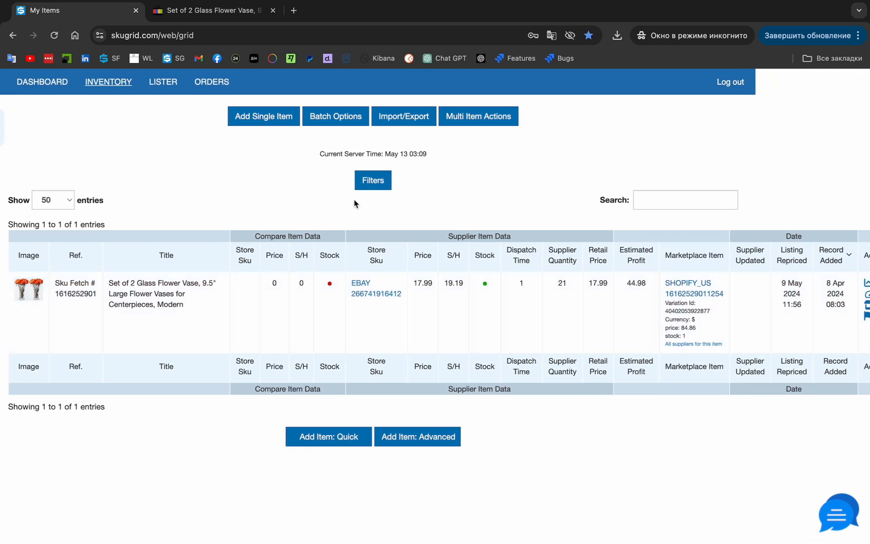
{"action": "scroll", "coordinate": [564, 274], "scroll_direction": "left", "scroll_amount": 1}
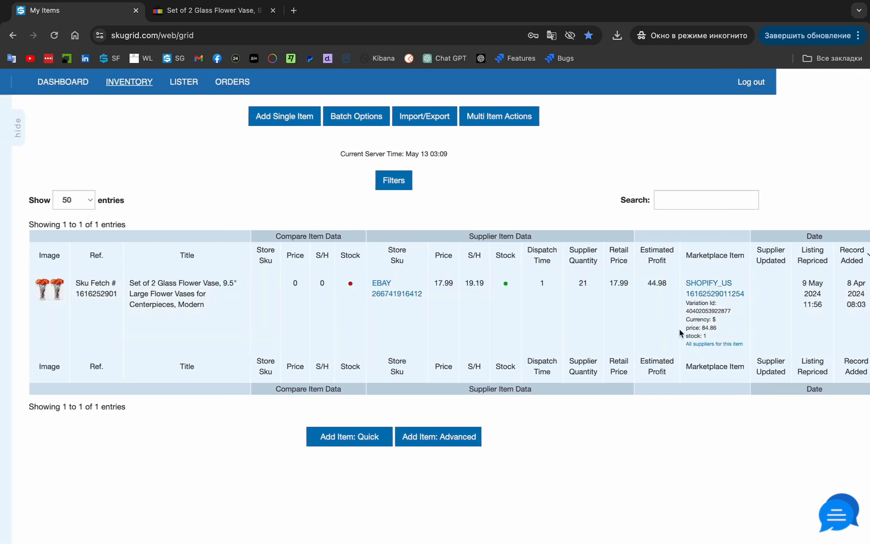
{"action": "left_click_drag", "start_coordinate": [688, 337], "coordinate": [722, 340]}
{"action": "scroll", "coordinate": [456, 292], "scroll_direction": "left", "scroll_amount": 4}
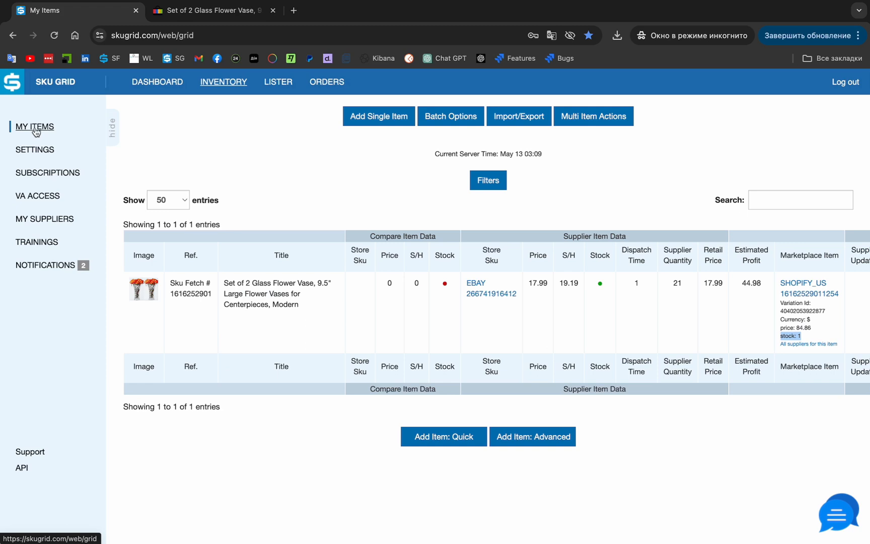
Reopen the Shopify US marketplace settings and check the saved out-of-stock quantity threshold under the extra marketplace settings
{"action": "left_click", "coordinate": [34, 153]}
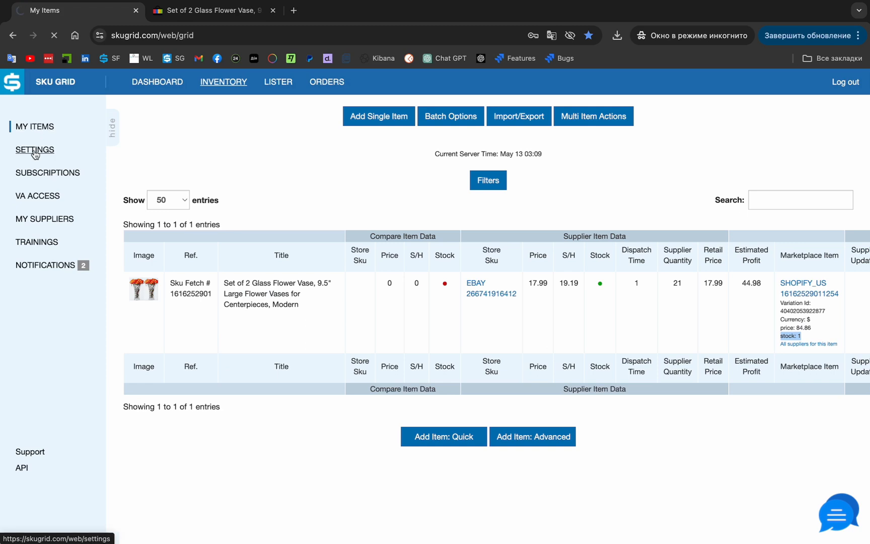
{"action": "left_click", "coordinate": [540, 127]}
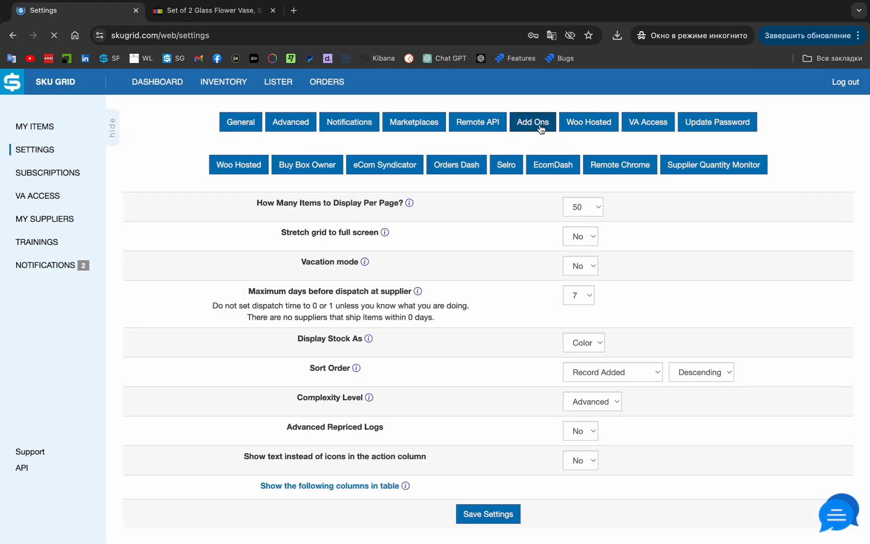
{"action": "left_click", "coordinate": [425, 121]}
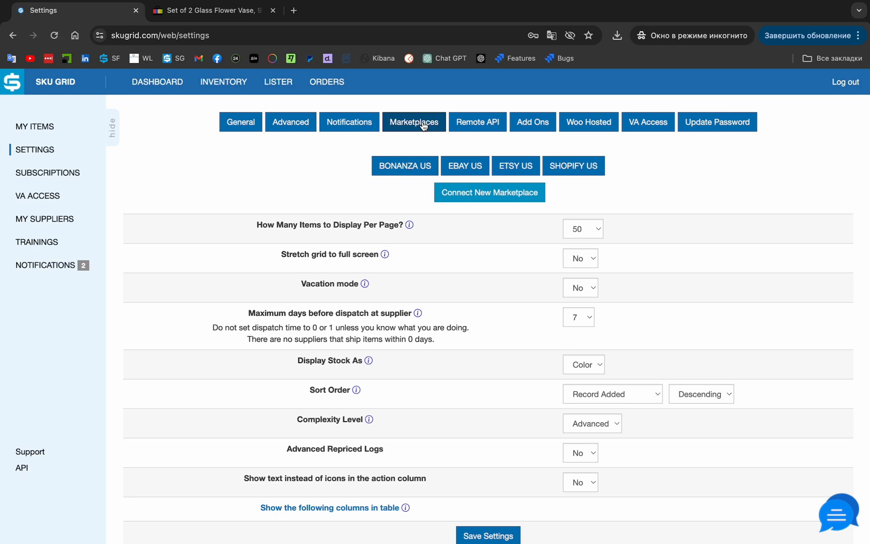
{"action": "left_click", "coordinate": [585, 165]}
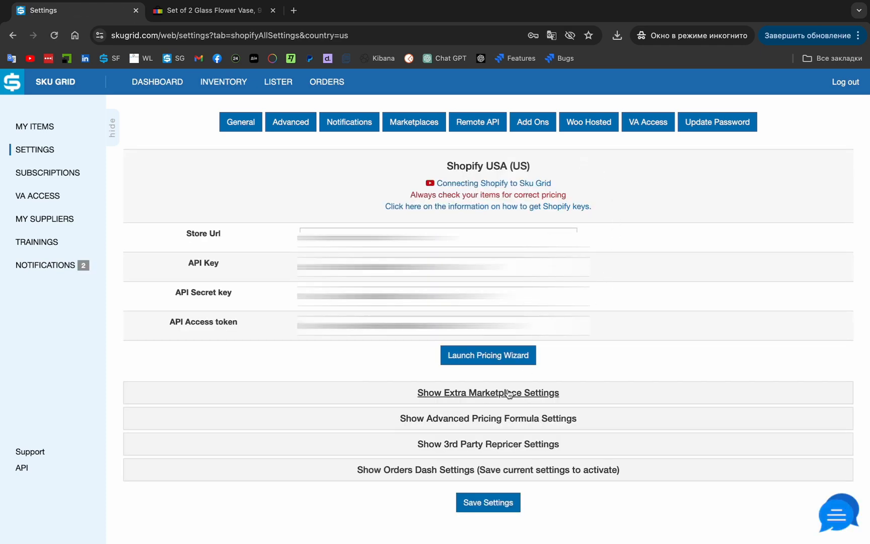
{"action": "left_click", "coordinate": [509, 393]}
{"action": "scroll", "coordinate": [506, 394], "scroll_direction": "down", "scroll_amount": 7}
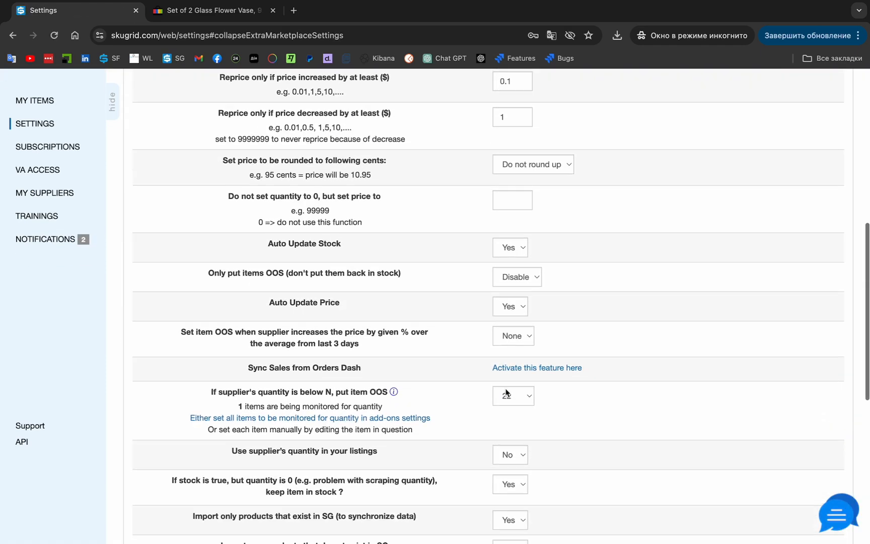
{"action": "scroll", "coordinate": [506, 393], "scroll_direction": "down", "scroll_amount": 2}
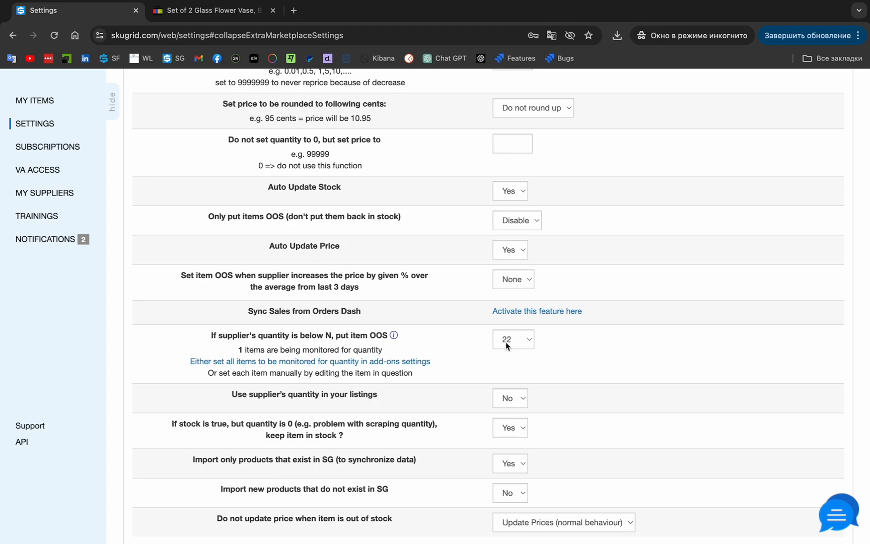
Reload My Items and compare the vase's updated Shopify stock with its supplier quantity
{"action": "left_click", "coordinate": [27, 102]}
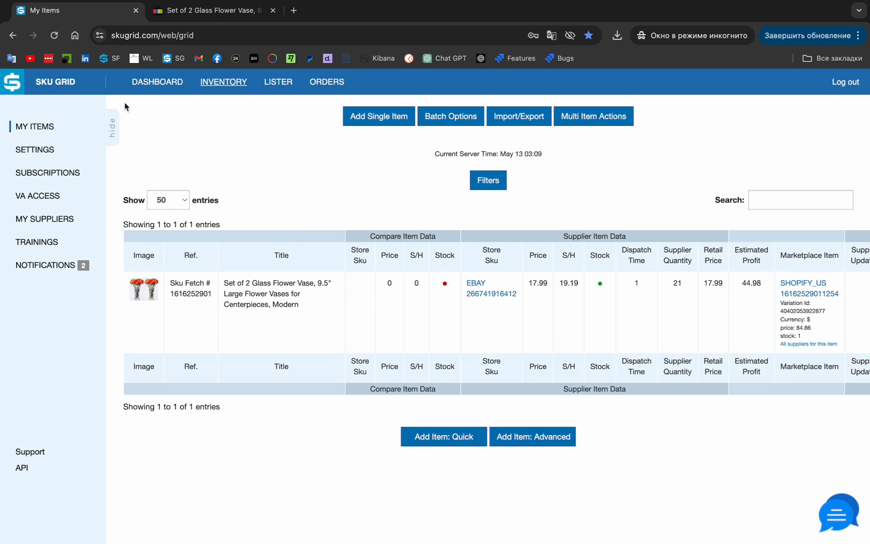
{"action": "left_click", "coordinate": [46, 131]}
{"action": "scroll", "coordinate": [275, 196], "scroll_direction": "right", "scroll_amount": 1}
{"action": "scroll", "coordinate": [274, 196], "scroll_direction": "right", "scroll_amount": 5}
{"action": "scroll", "coordinate": [275, 196], "scroll_direction": "left", "scroll_amount": 3}
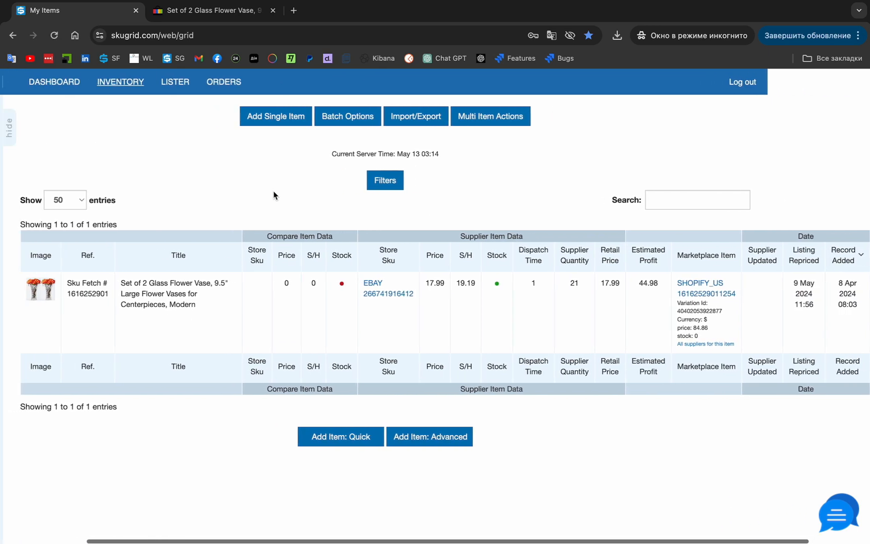
{"action": "scroll", "coordinate": [274, 195], "scroll_direction": "right", "scroll_amount": 1}
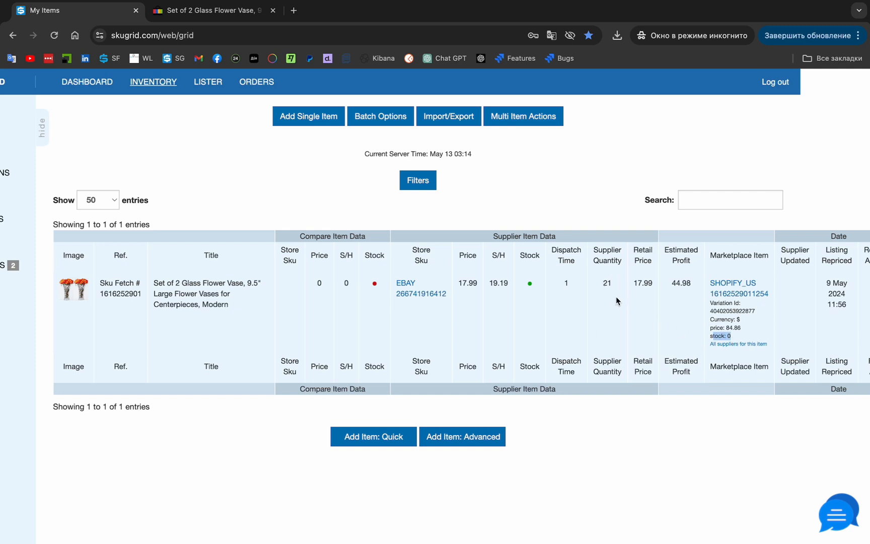
{"action": "scroll", "coordinate": [602, 296], "scroll_direction": "left", "scroll_amount": 3}
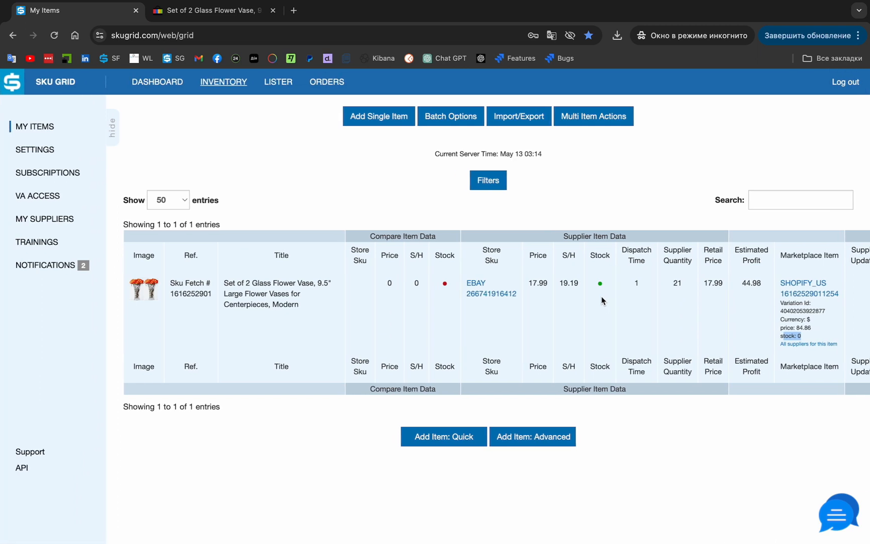
Return to the Shopify US extra marketplace settings and review the global supplier quantity threshold again
{"action": "left_click", "coordinate": [48, 151]}
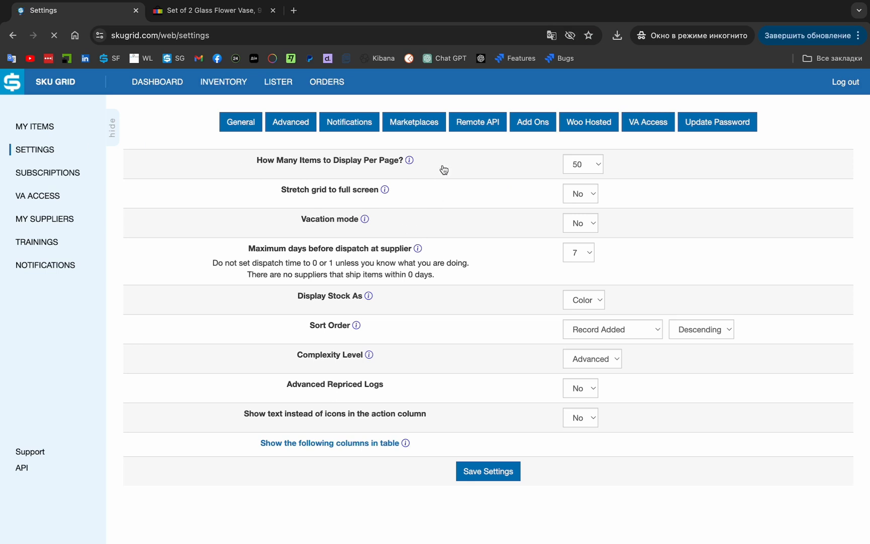
{"action": "left_click", "coordinate": [423, 124]}
{"action": "left_click", "coordinate": [562, 168]}
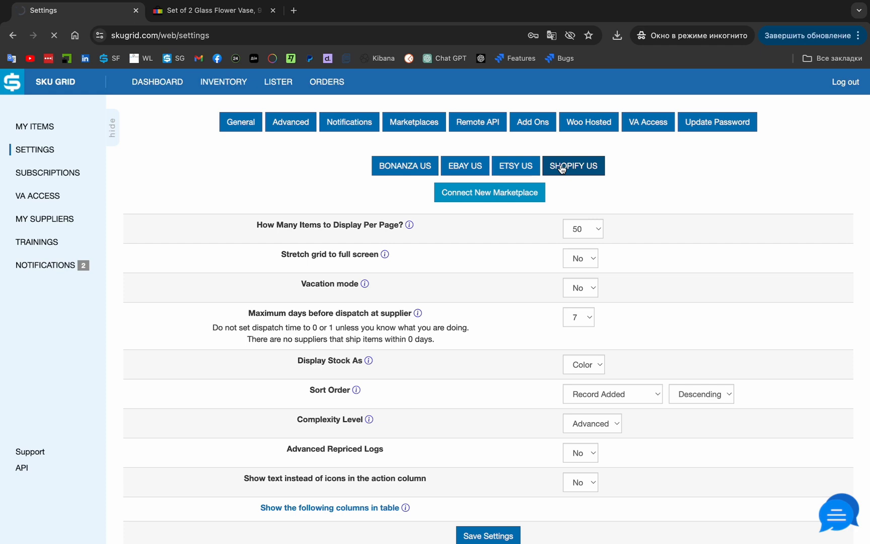
{"action": "scroll", "coordinate": [367, 416], "scroll_direction": "down", "scroll_amount": 2}
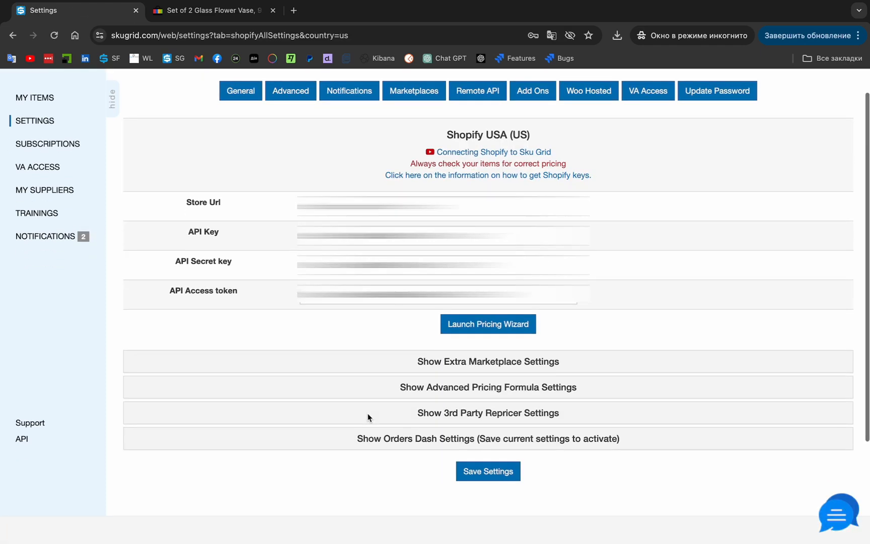
{"action": "left_click", "coordinate": [482, 363]}
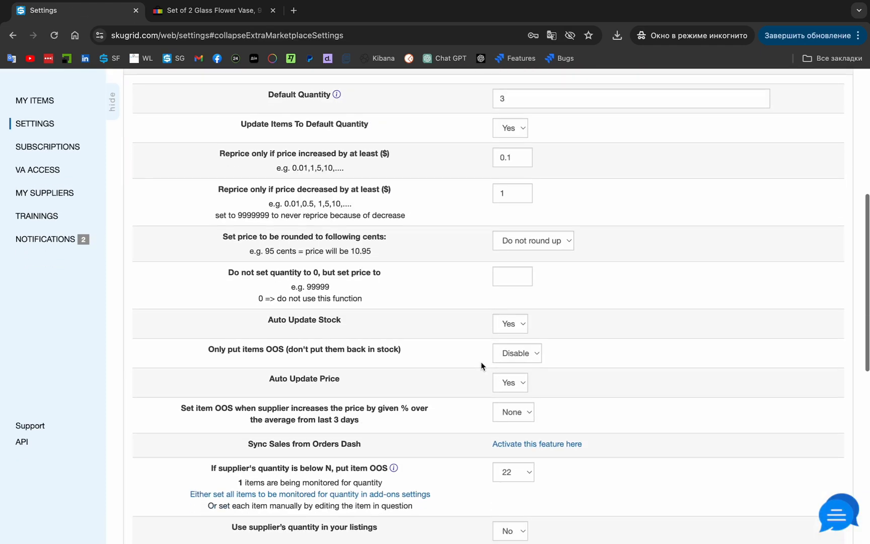
{"action": "scroll", "coordinate": [482, 365], "scroll_direction": "down", "scroll_amount": 2}
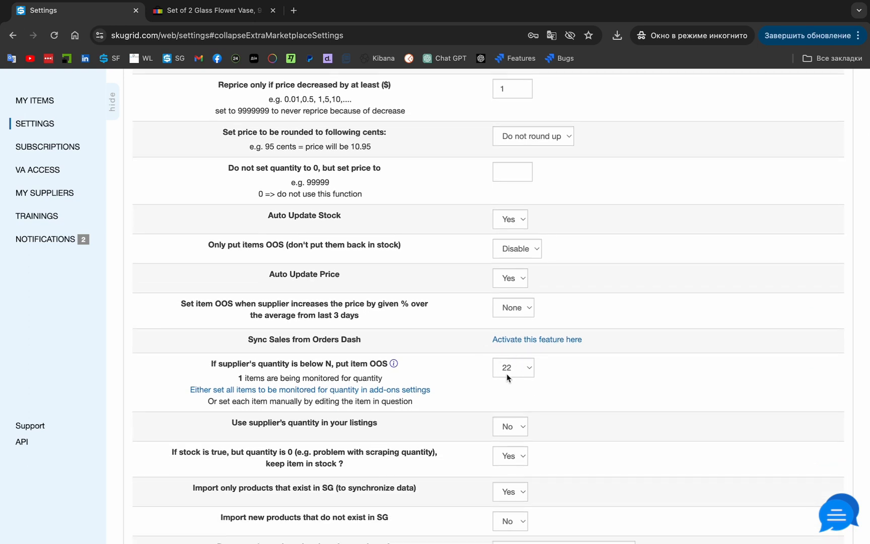
Open the glass flower vase item from My Items for editing and go to its Shopify quantity options
{"action": "left_click", "coordinate": [44, 103]}
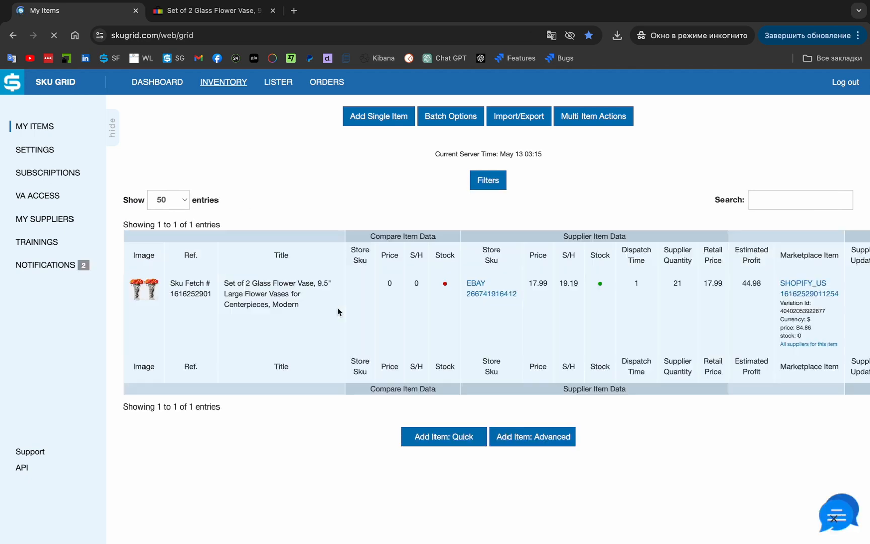
{"action": "scroll", "coordinate": [338, 310], "scroll_direction": "right", "scroll_amount": 5}
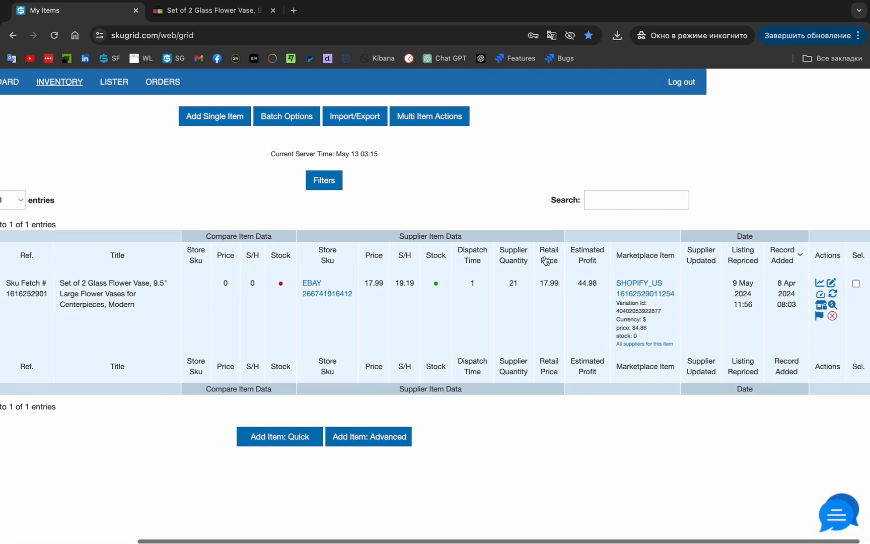
{"action": "left_click", "coordinate": [831, 282]}
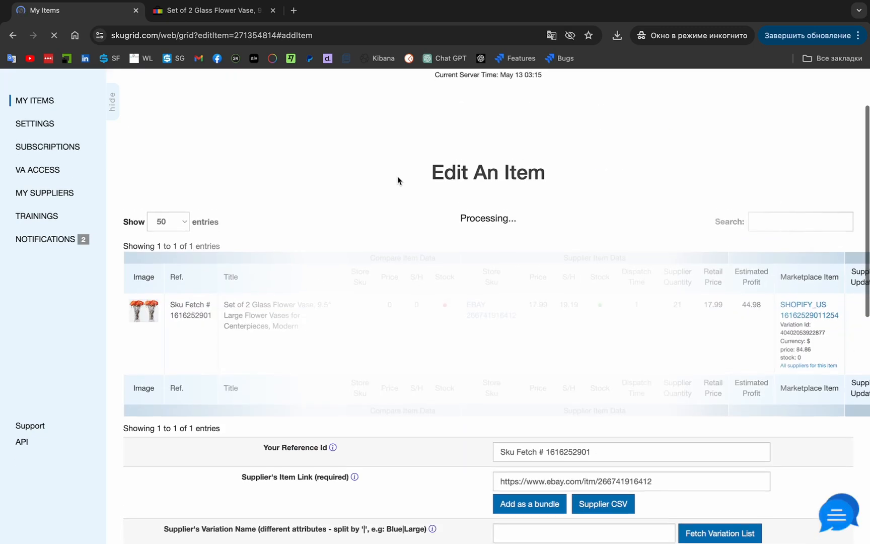
{"action": "scroll", "coordinate": [389, 246], "scroll_direction": "down", "scroll_amount": 8}
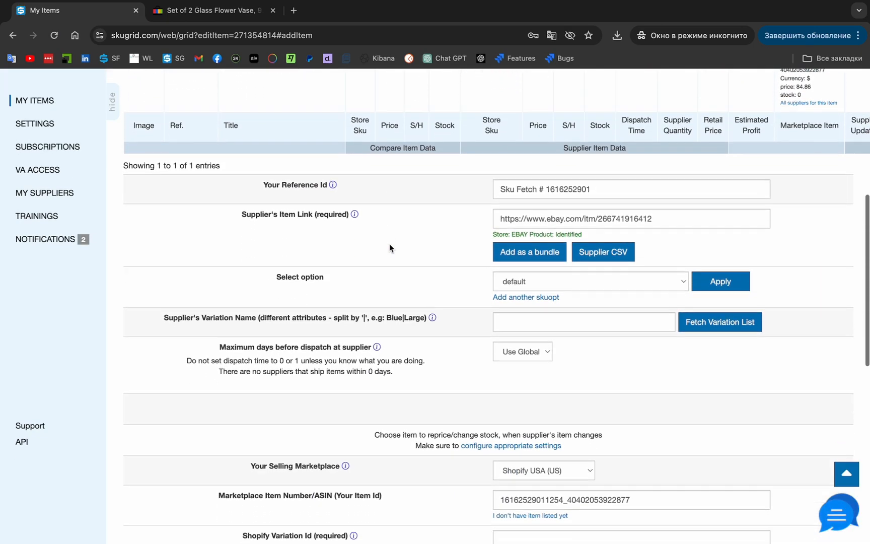
{"action": "scroll", "coordinate": [389, 247], "scroll_direction": "down", "scroll_amount": 5}
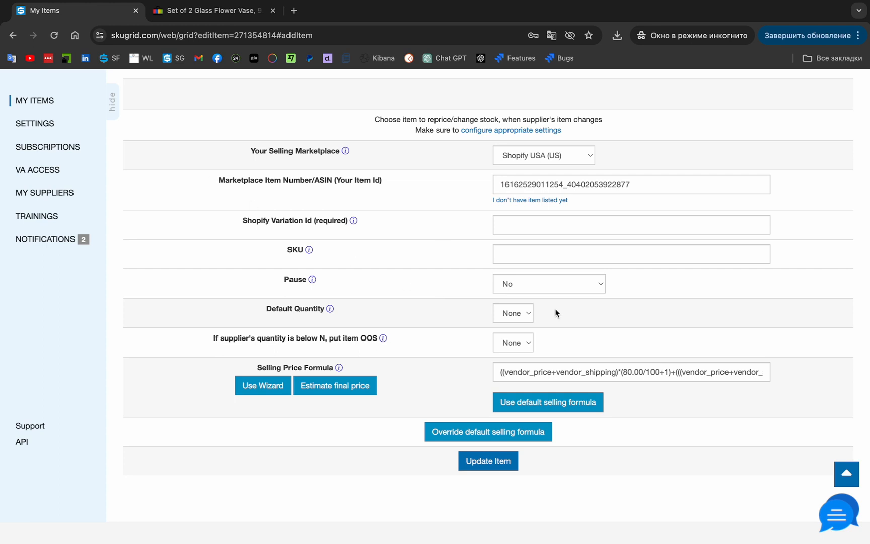
Set the vase's own "If supplier's quantity is below N, put item OOS" value to 20 and update the item
{"action": "left_click", "coordinate": [517, 344]}
{"action": "scroll", "coordinate": [516, 411], "scroll_direction": "down", "scroll_amount": 8}
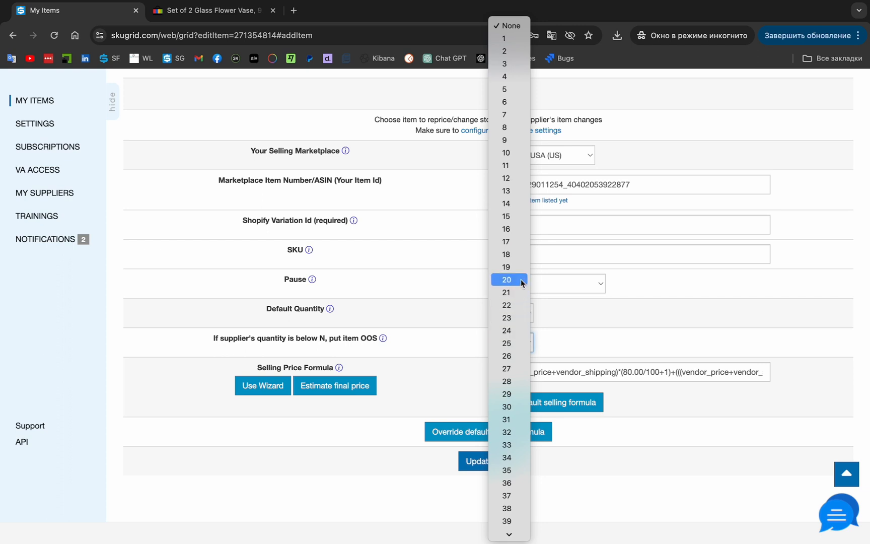
{"action": "left_click", "coordinate": [521, 280]}
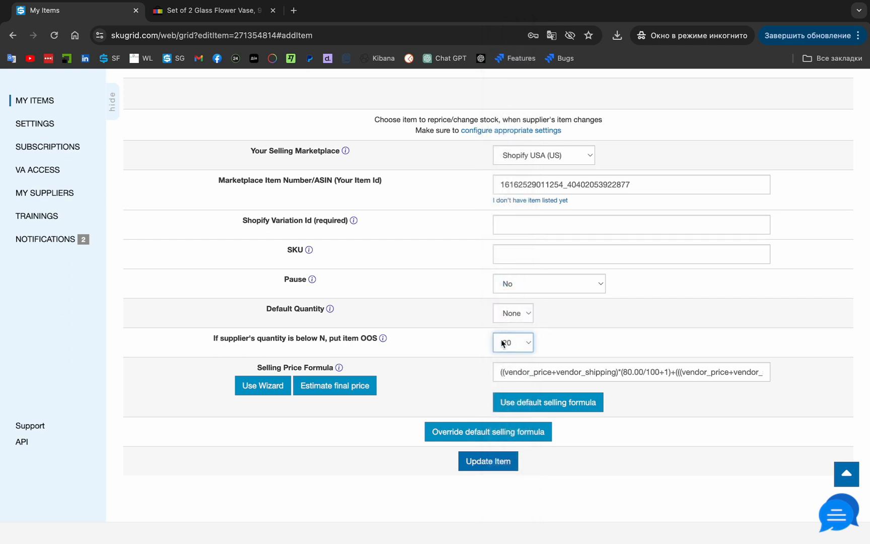
{"action": "left_click", "coordinate": [489, 467]}
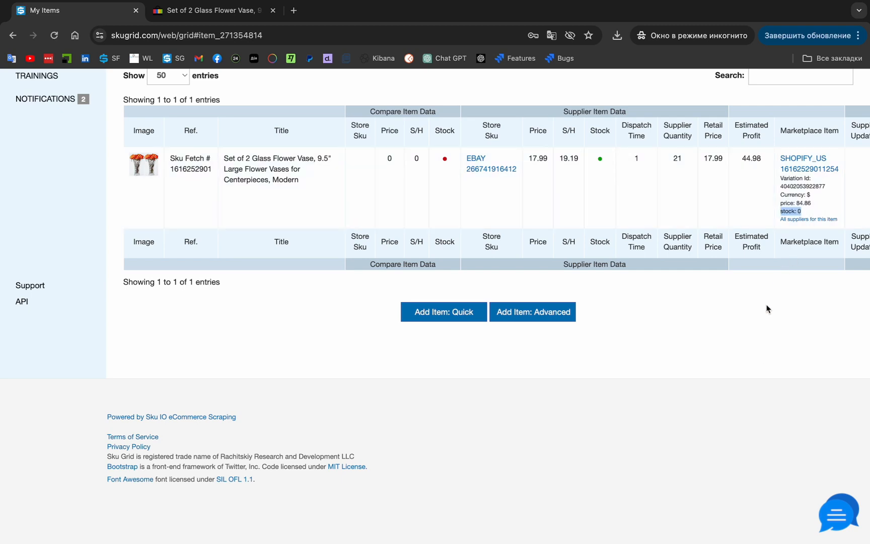
Dismiss the update notice, reload My Items and check the vase's Shopify stock and row actions
{"action": "scroll", "coordinate": [768, 308], "scroll_direction": "up", "scroll_amount": 5}
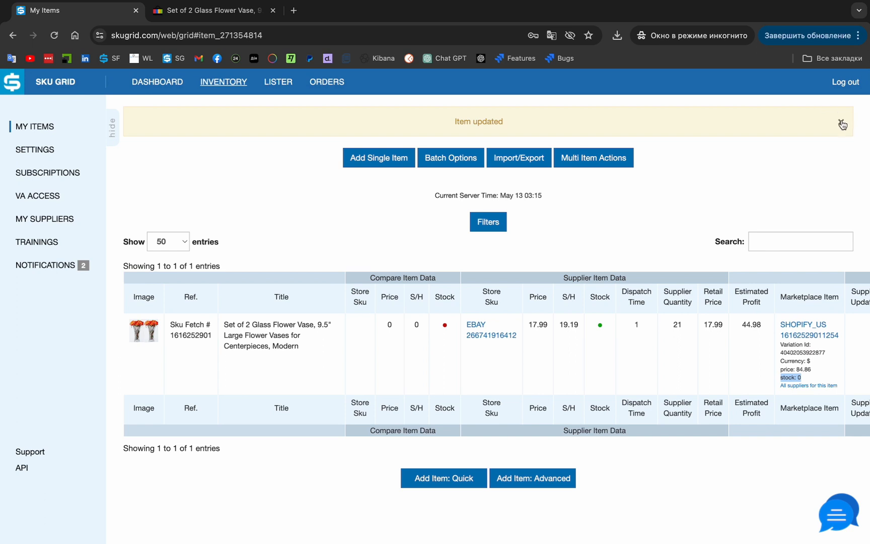
{"action": "left_click", "coordinate": [841, 123]}
{"action": "left_click", "coordinate": [35, 128]}
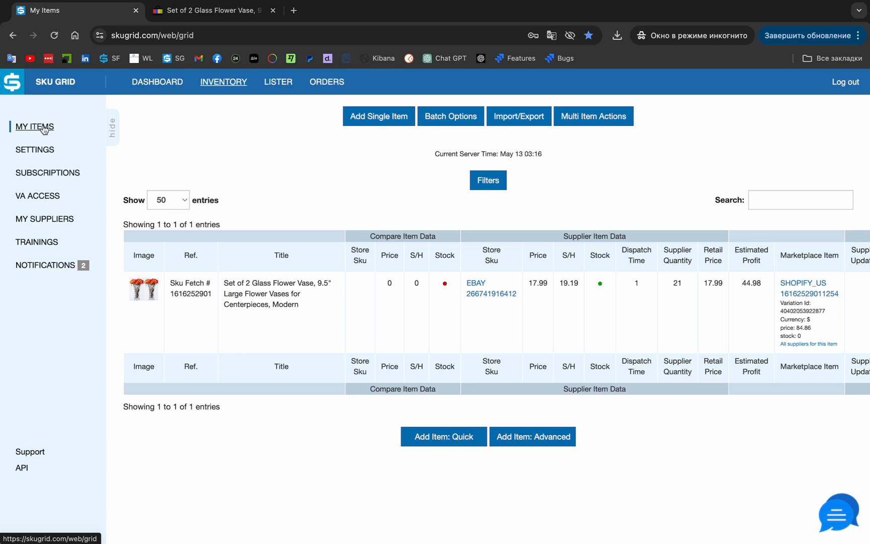
{"action": "left_click", "coordinate": [44, 130]}
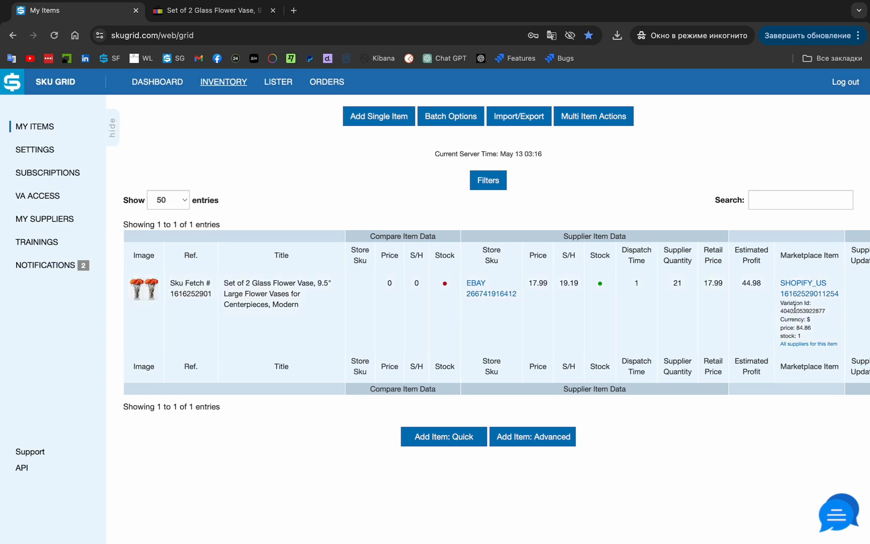
{"action": "left_click_drag", "start_coordinate": [782, 336], "coordinate": [806, 340]}
{"action": "scroll", "coordinate": [807, 340], "scroll_direction": "right", "scroll_amount": 5}
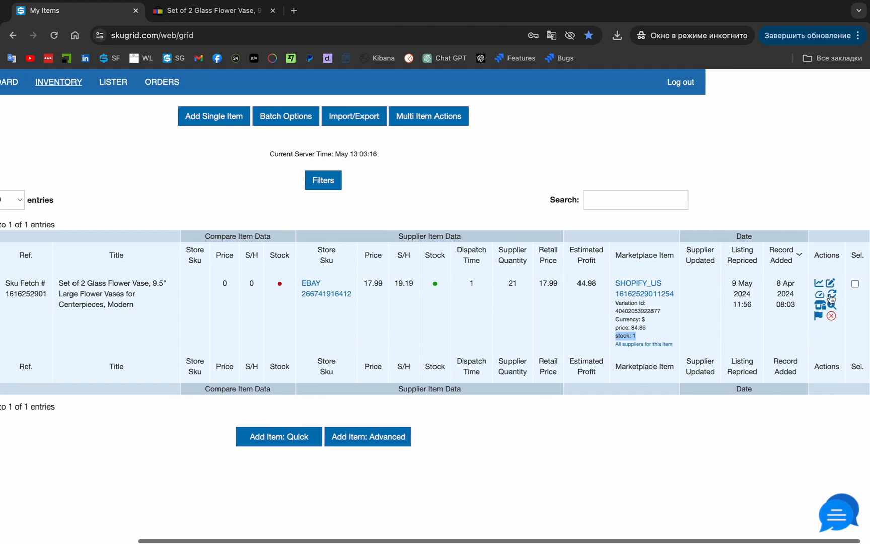